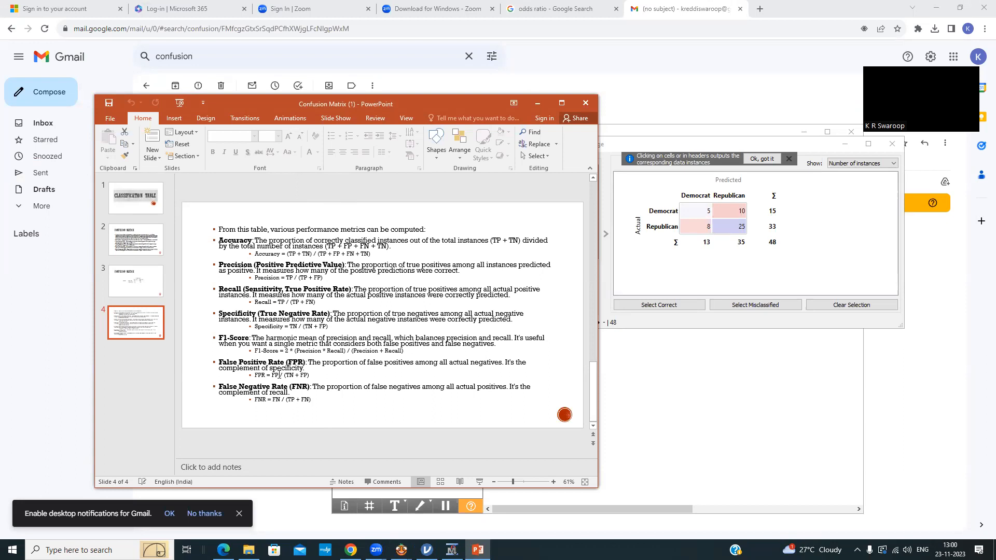
- Compare the False Positive and False Negative Rate formulas on slide 4 with the TP/FN/FP/TN layout on slide 3 and the Orange confusion matrix
{"action": "left_click", "coordinate": [153, 288]}
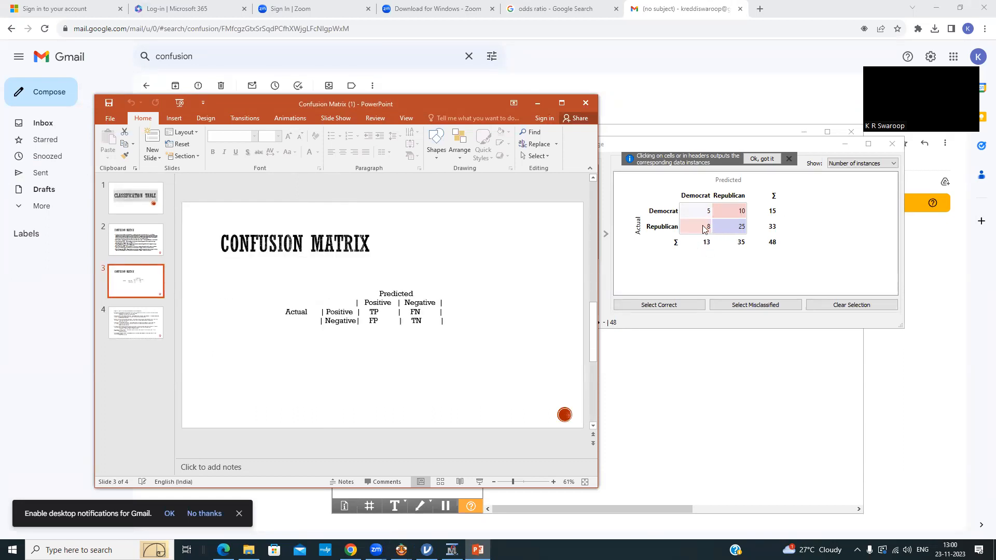
{"action": "left_click", "coordinate": [136, 322]}
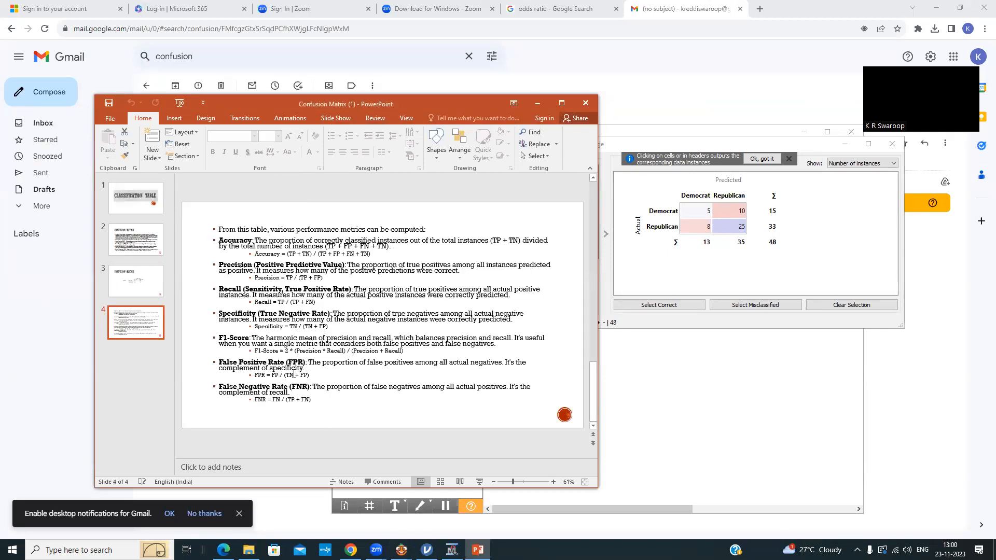
{"action": "left_click", "coordinate": [144, 283]}
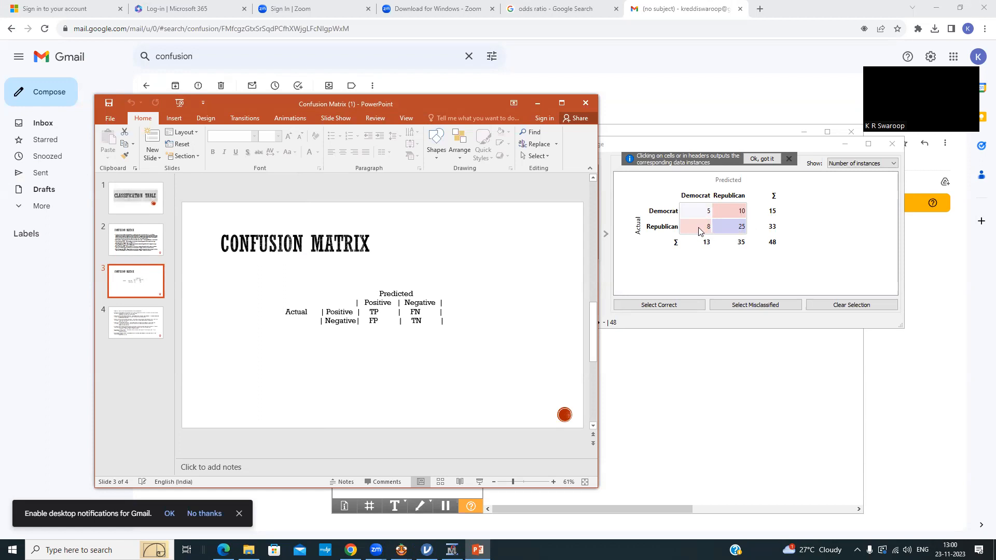
{"action": "left_click", "coordinate": [129, 325]}
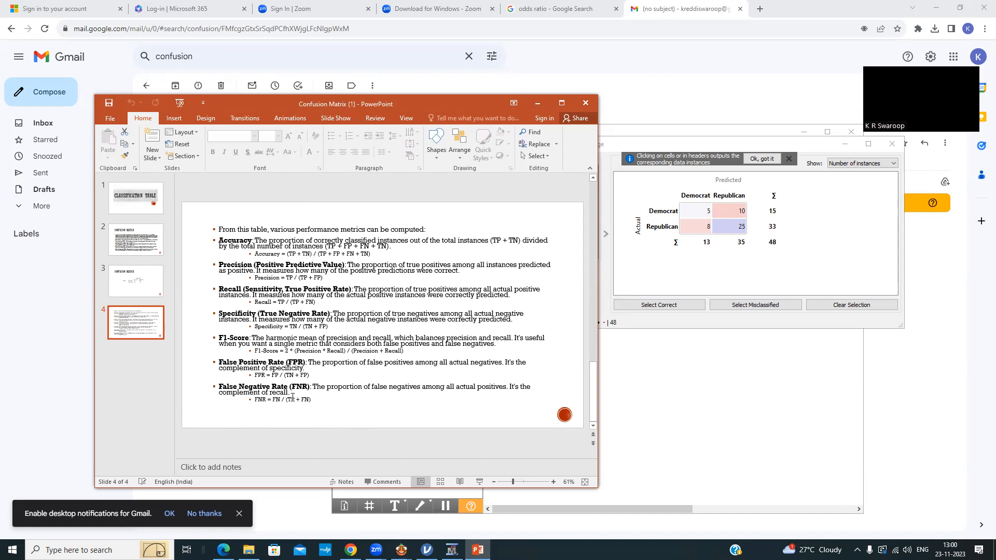
{"action": "left_click", "coordinate": [538, 103]}
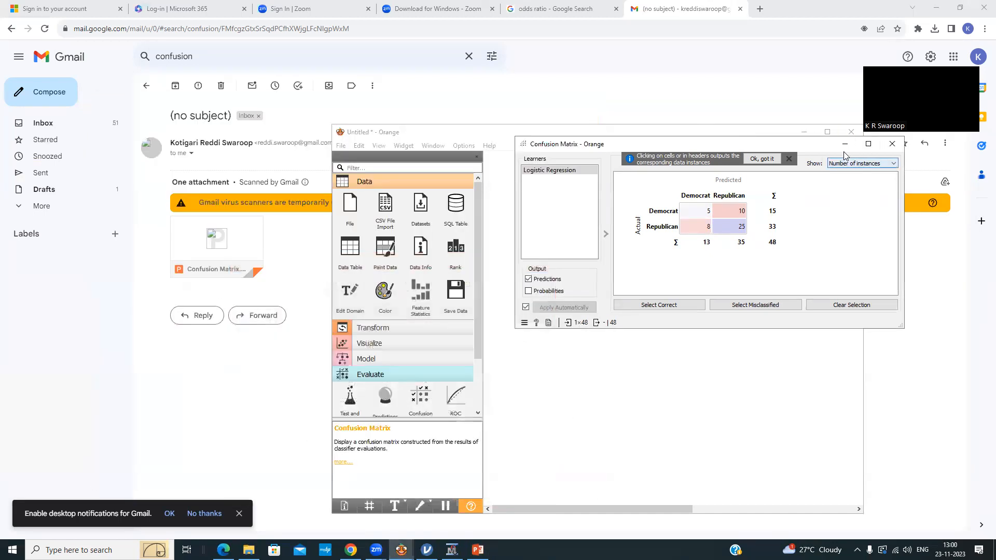
- Maximize the Orange workflow and review the Test and Score results for Logistic Regression against the metric definitions in the PowerPoint slide
{"action": "left_click", "coordinate": [844, 148]}
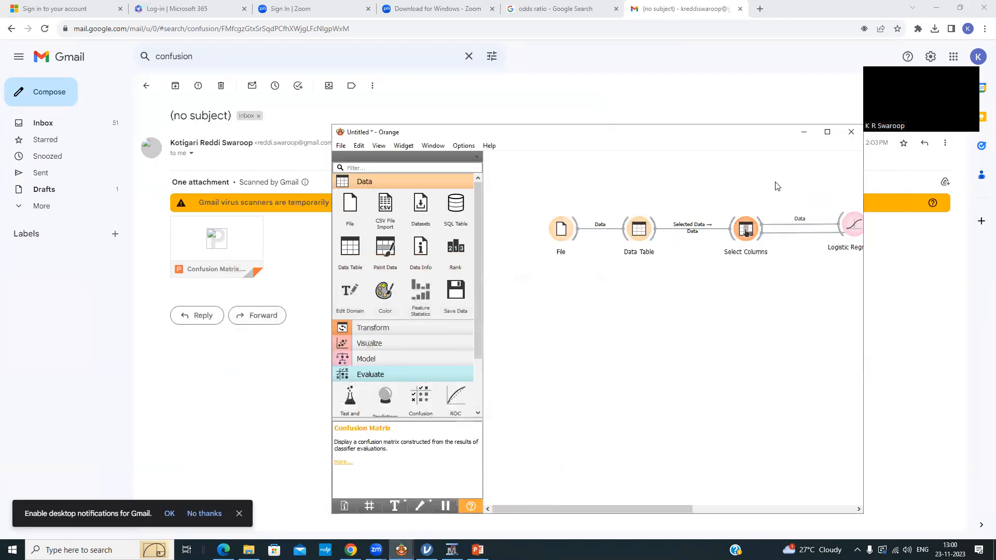
{"action": "left_click", "coordinate": [827, 132]}
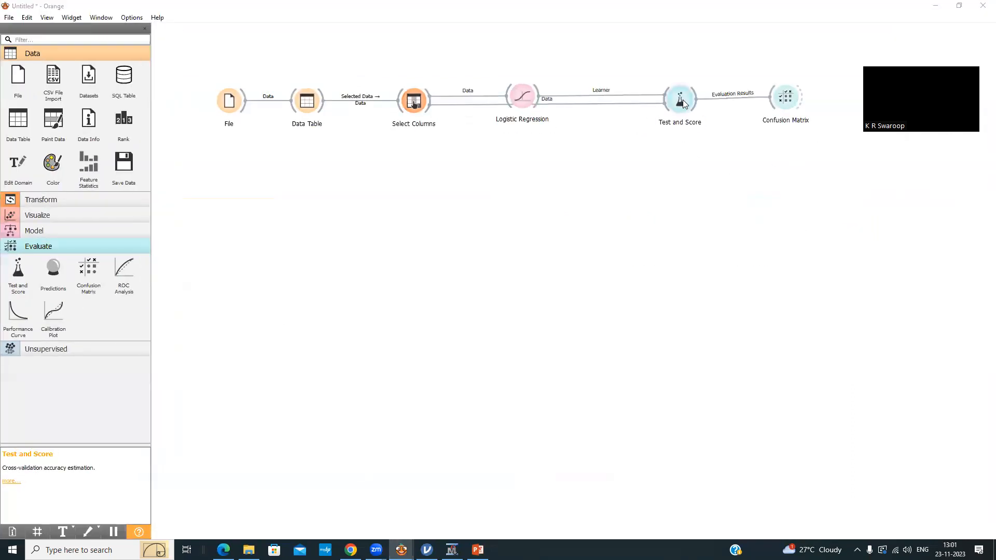
{"action": "double_click", "coordinate": [679, 99]}
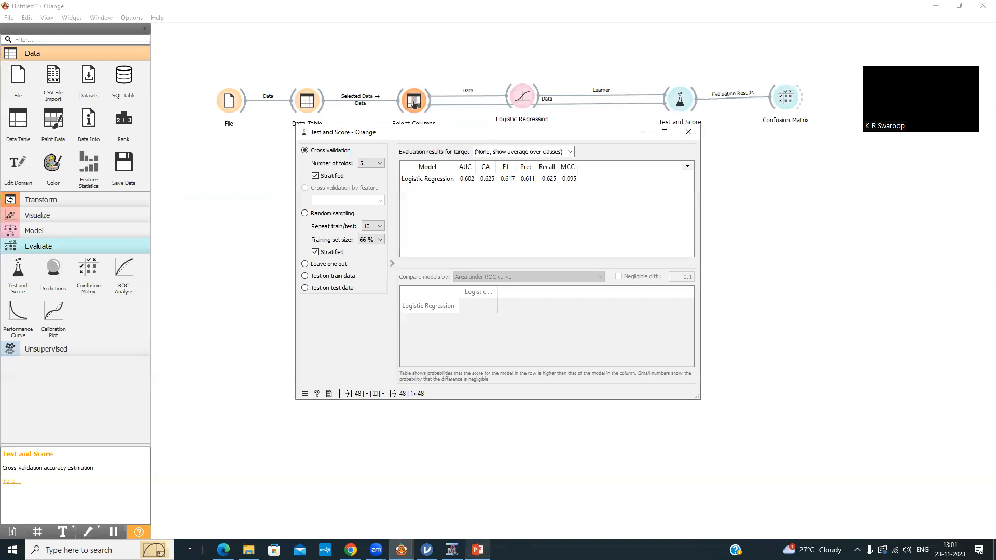
{"action": "left_click", "coordinate": [477, 549]}
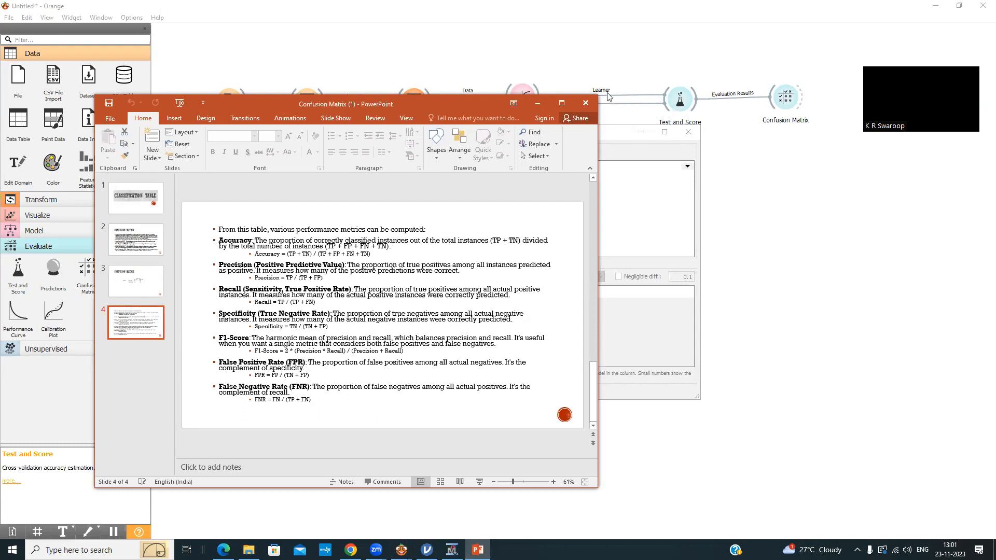
{"action": "left_click", "coordinate": [540, 101]}
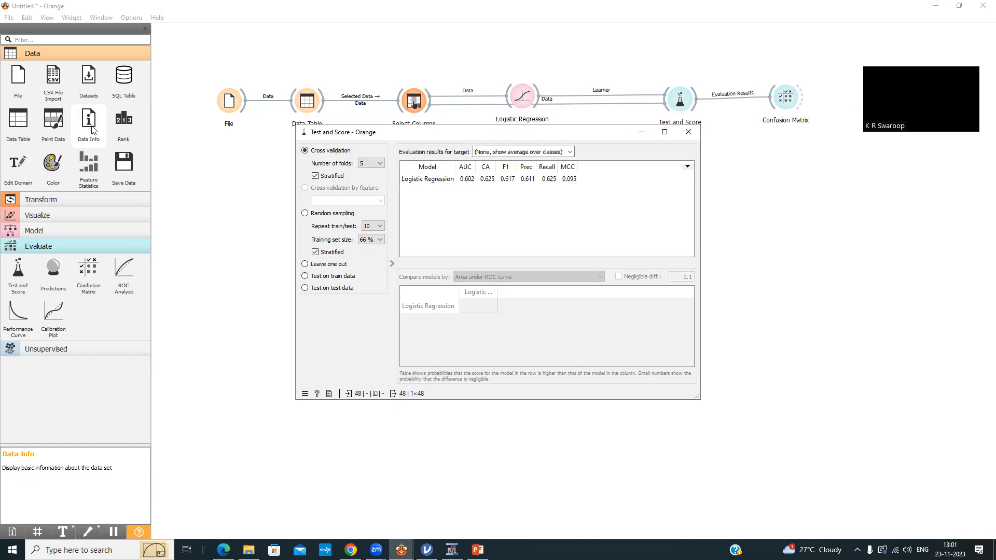
{"action": "left_click", "coordinate": [688, 134]}
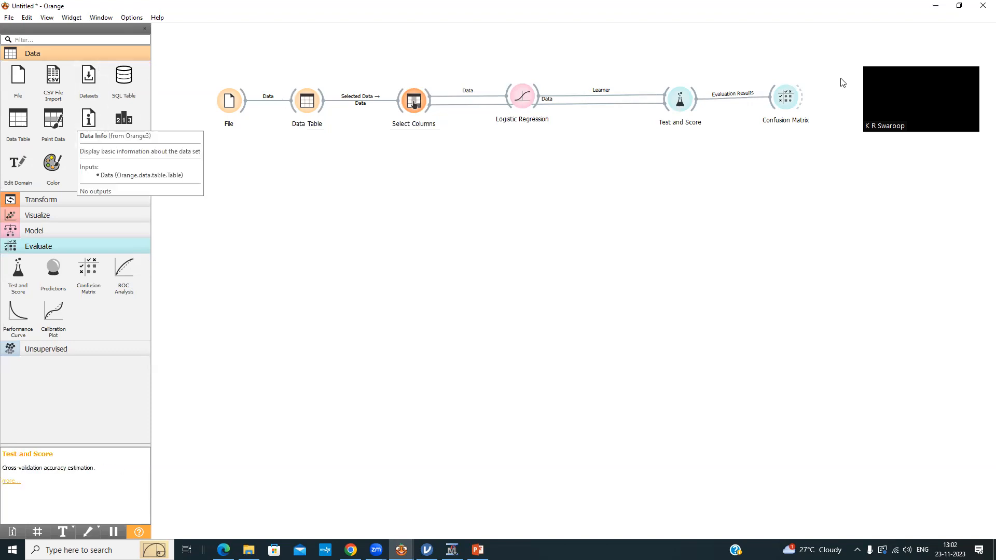
- Review the Confusion Matrix counts again, and examine the corresponding Logistic Regression scores in Test and Score
{"action": "double_click", "coordinate": [791, 107]}
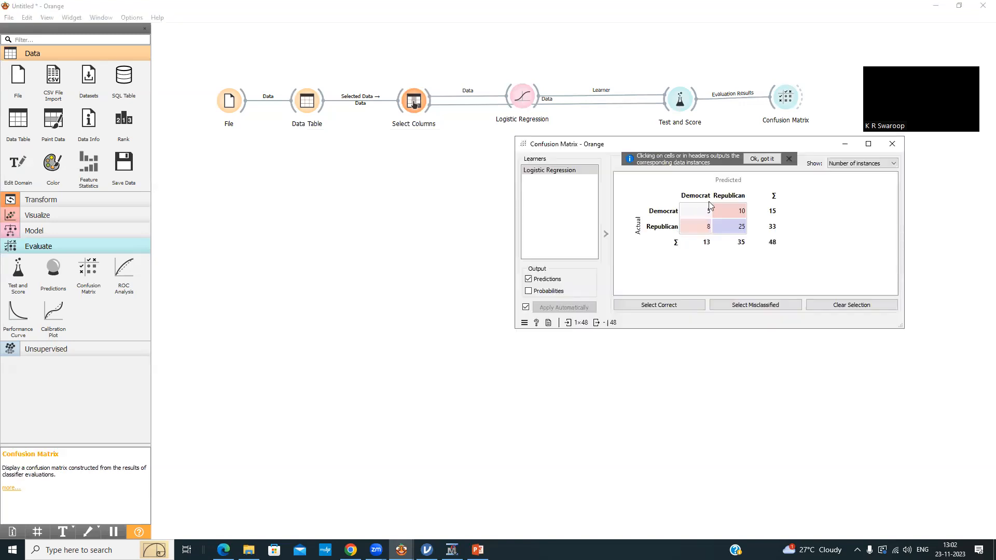
{"action": "left_click", "coordinate": [890, 146]}
{"action": "double_click", "coordinate": [680, 100]}
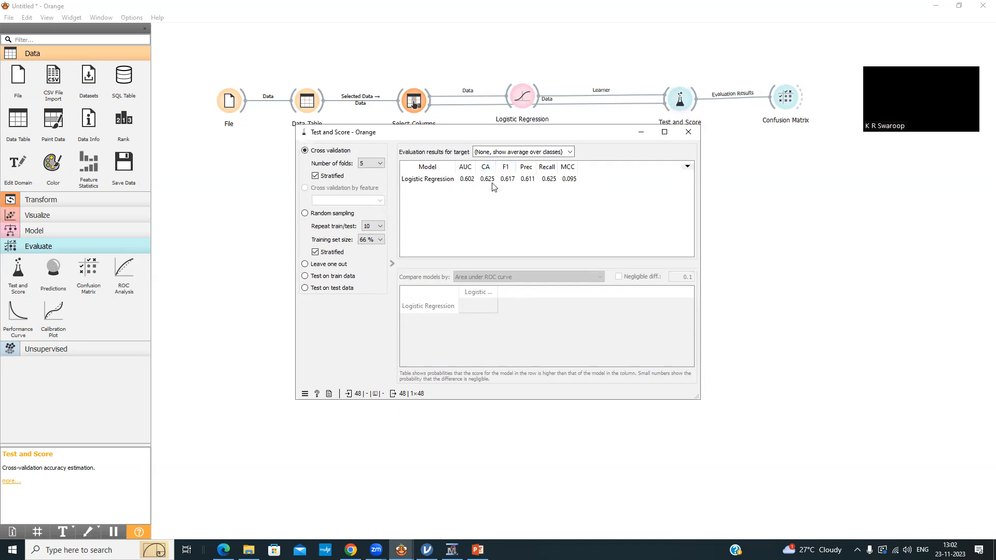
{"action": "left_click", "coordinate": [697, 133]}
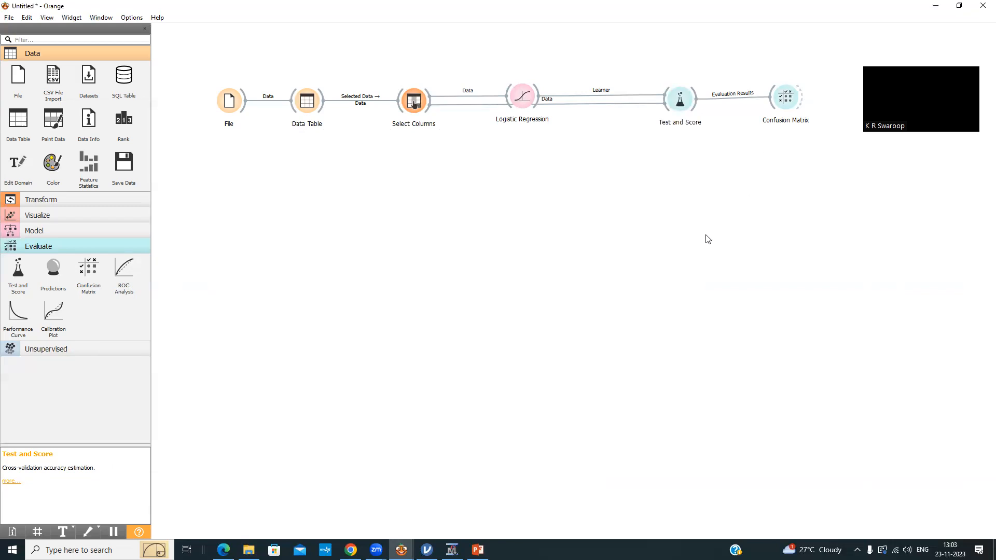
- Add a Predictions widget to the empty canvas below Logistic Regression and check the features and target assigned in Select Columns
{"action": "left_click_drag", "start_coordinate": [53, 269], "coordinate": [583, 196]}
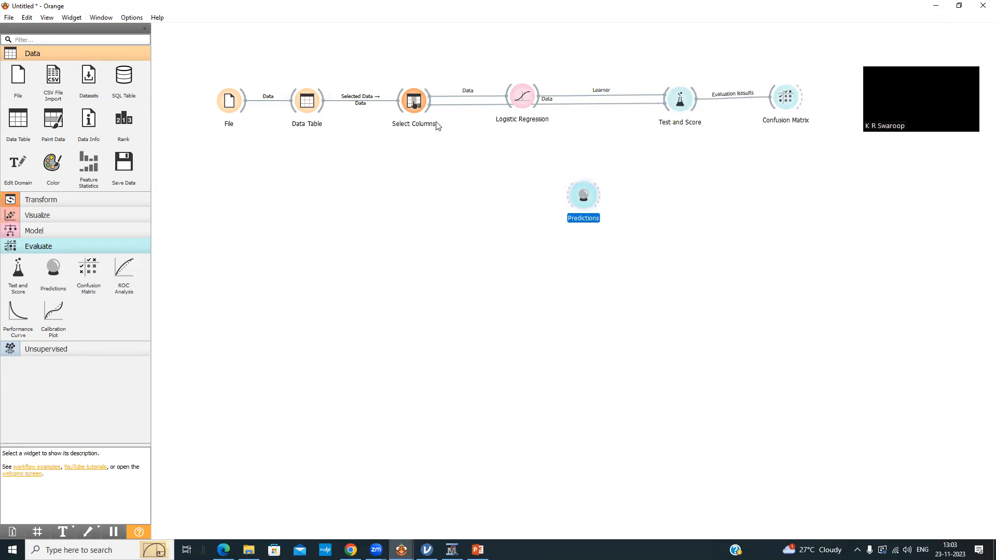
{"action": "double_click", "coordinate": [413, 102]}
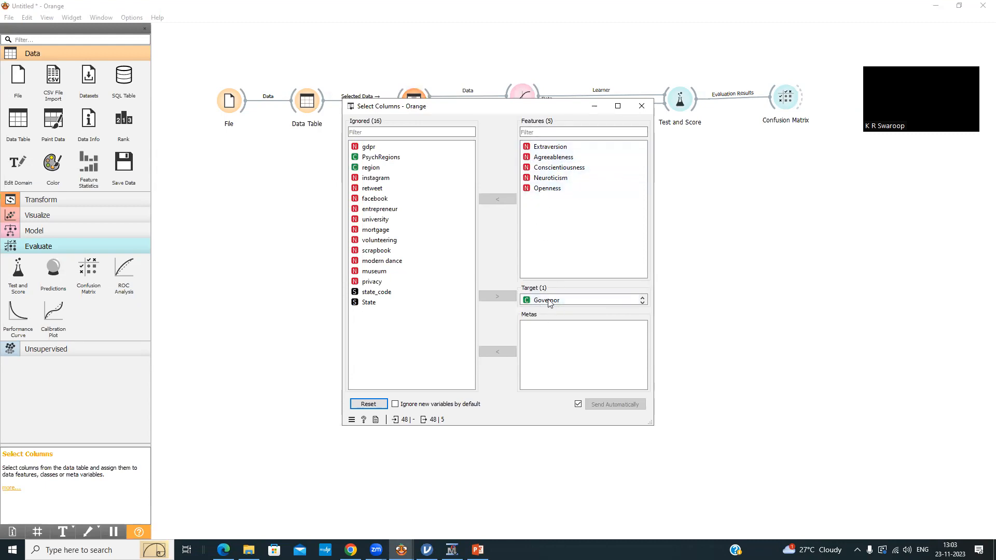
{"action": "left_click", "coordinate": [641, 106]}
- Create a new Microsoft Excel worksheet on the desktop, name it prediction, and open it
{"action": "left_click", "coordinate": [935, 7]}
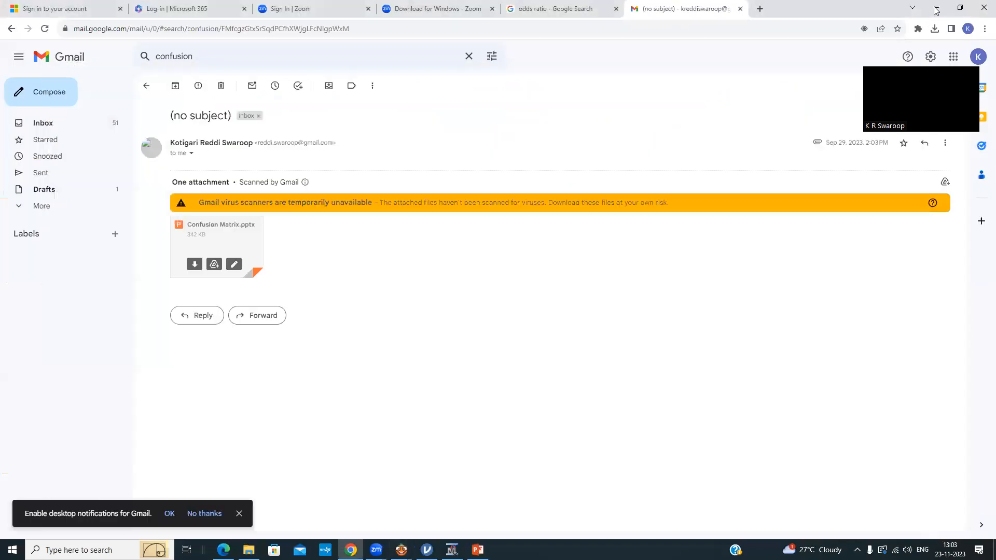
{"action": "left_click", "coordinate": [936, 9]}
{"action": "right_click", "coordinate": [588, 125]}
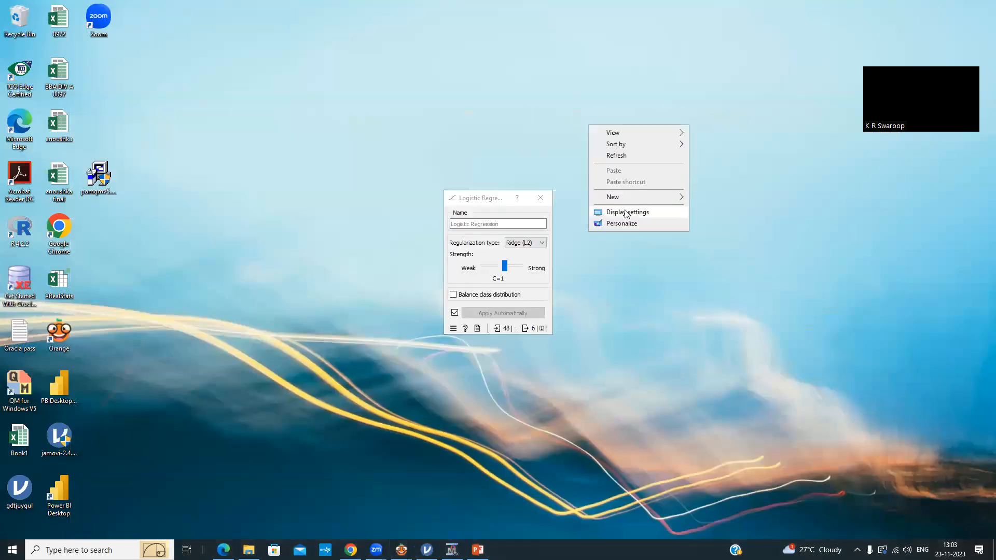
{"action": "mouse_move", "coordinate": [677, 198]}
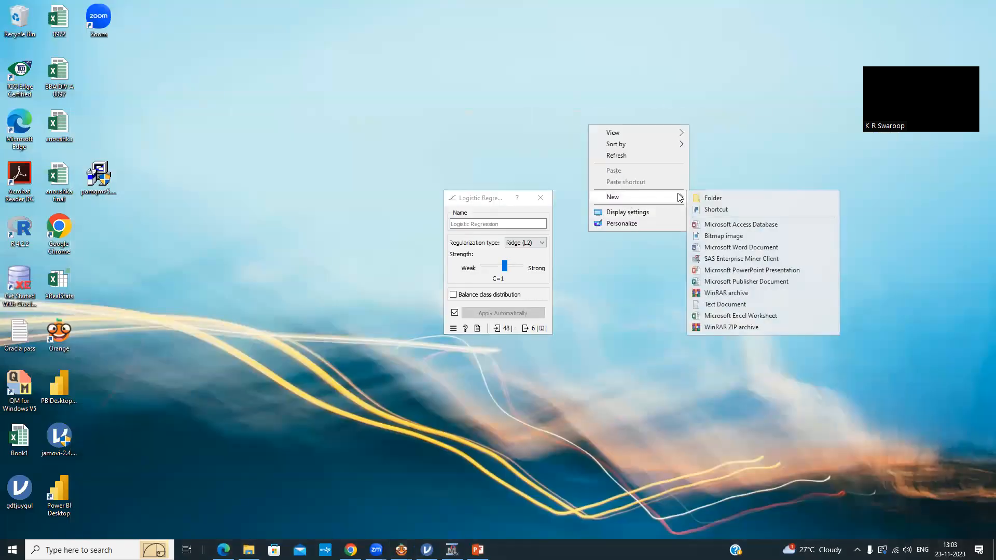
{"action": "left_click", "coordinate": [758, 316]}
{"action": "type", "text": "predicti"}
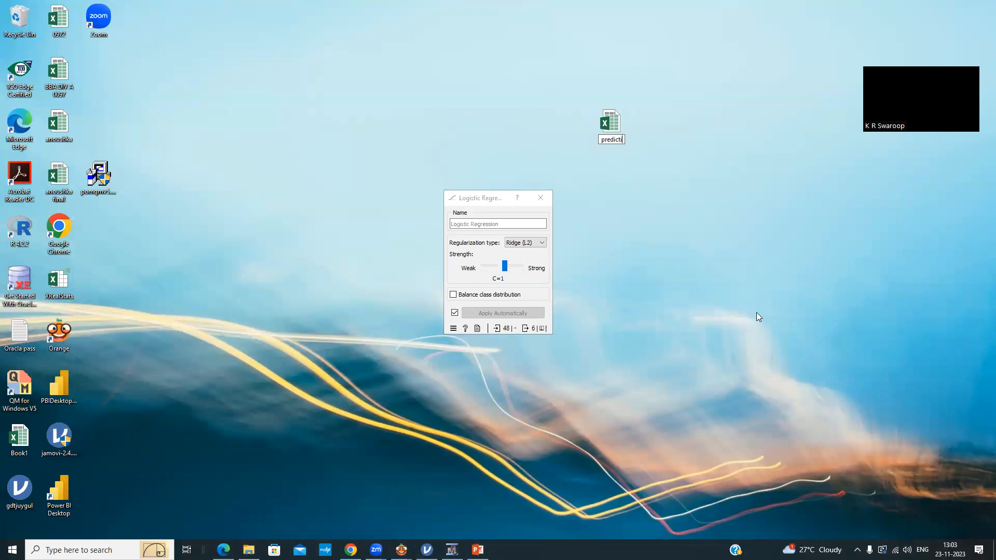
{"action": "type", "text": "on"}
{"action": "key", "text": "Return"}
{"action": "double_click", "coordinate": [608, 124]}
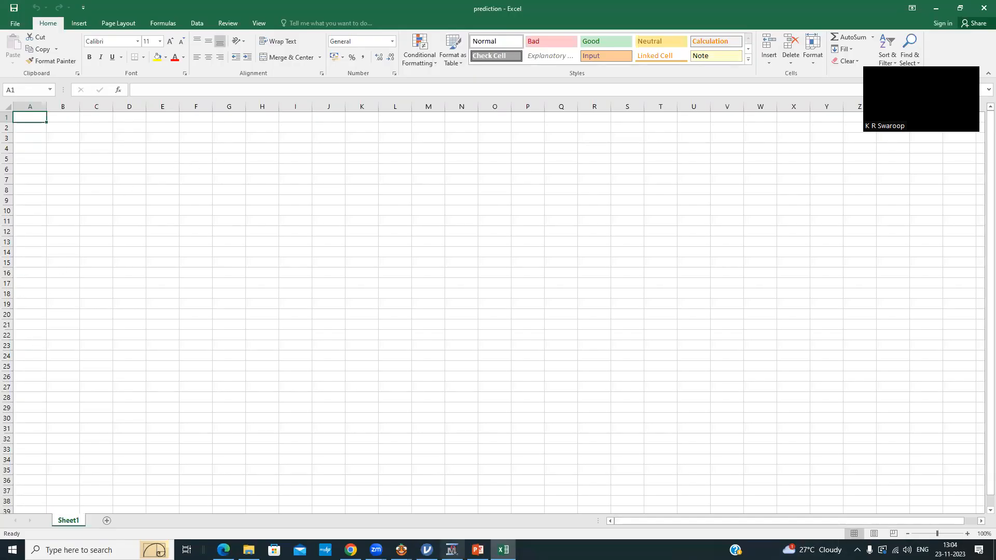
- Enter the column header Governor in cell A1 of the prediction sheet
{"action": "mouse_move", "coordinate": [478, 549]}
{"action": "type", "text": "Governor"}
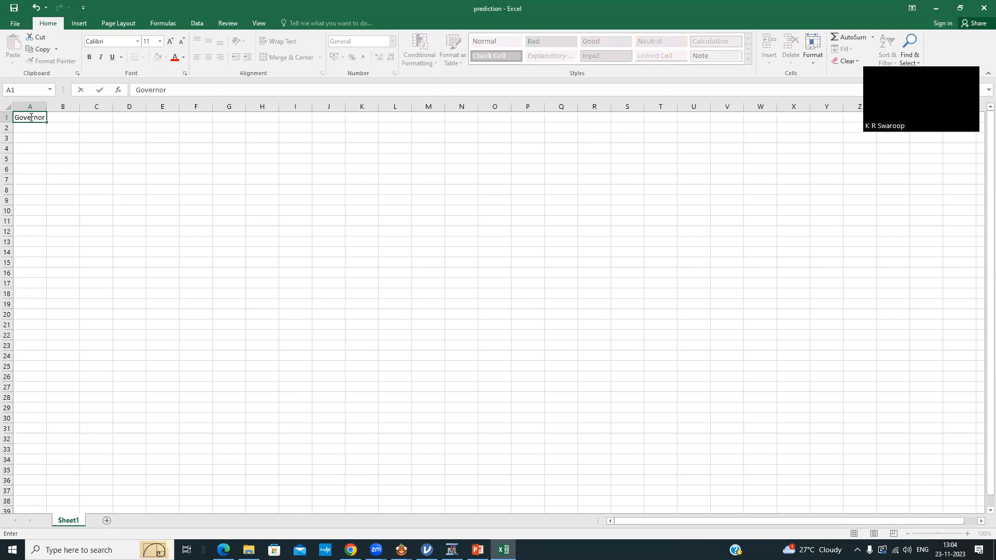
{"action": "key", "text": "Tab"}
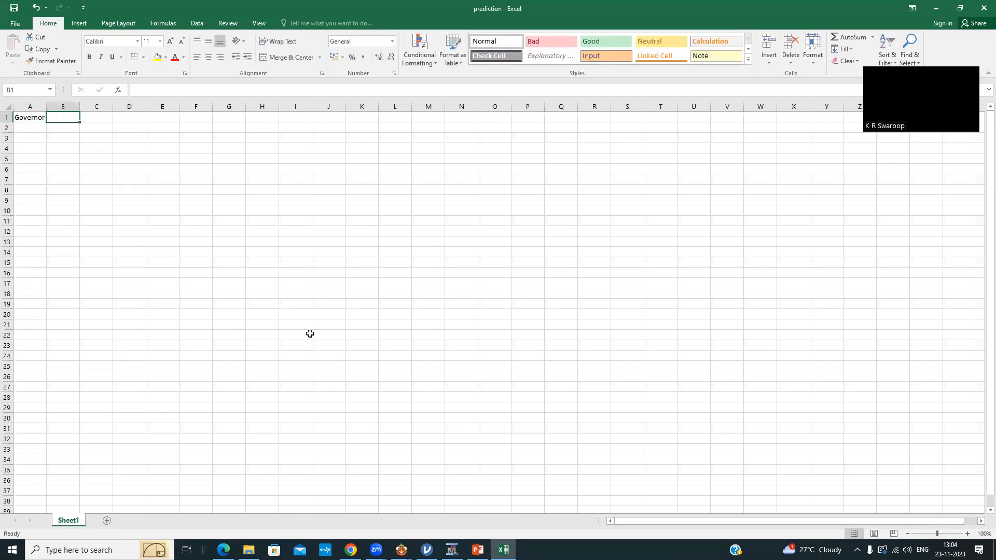
- Switch to the Orange workflow, connect a new Data Table widget to Select Columns, and open it to view the selected columns
{"action": "left_click", "coordinate": [477, 549]}
{"action": "left_click", "coordinate": [478, 550]}
{"action": "left_click", "coordinate": [401, 550]}
{"action": "left_click", "coordinate": [396, 502]}
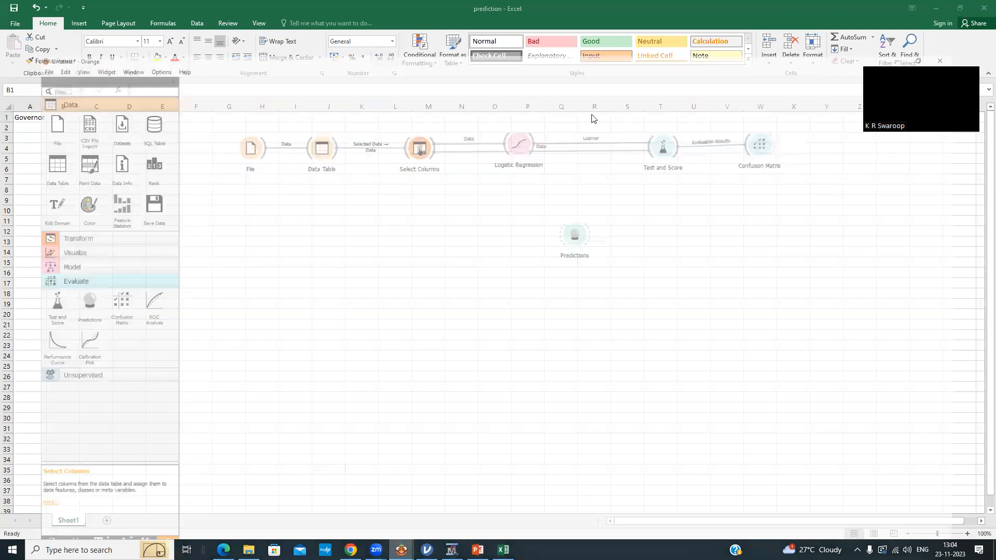
{"action": "left_click_drag", "start_coordinate": [432, 102], "coordinate": [463, 185]}
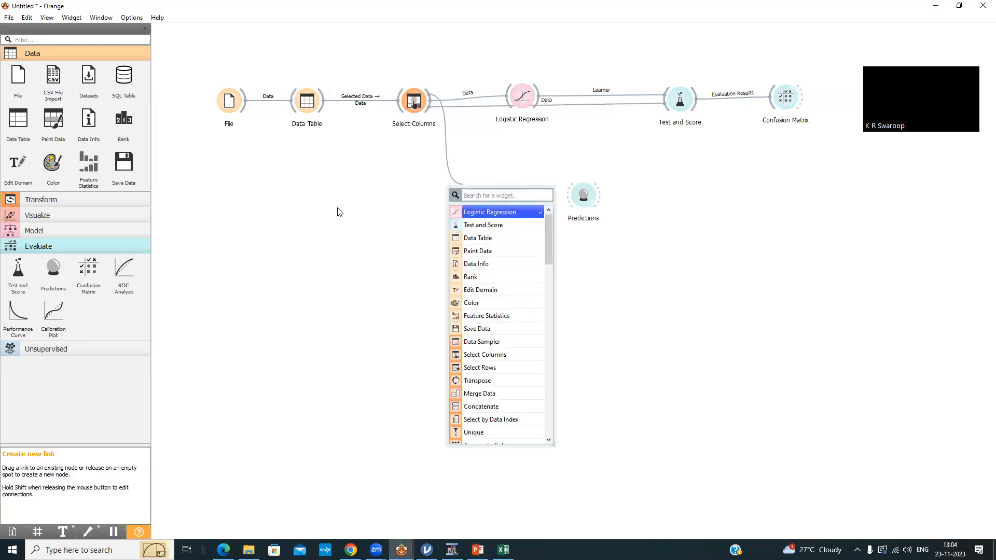
{"action": "type", "text": "da"}
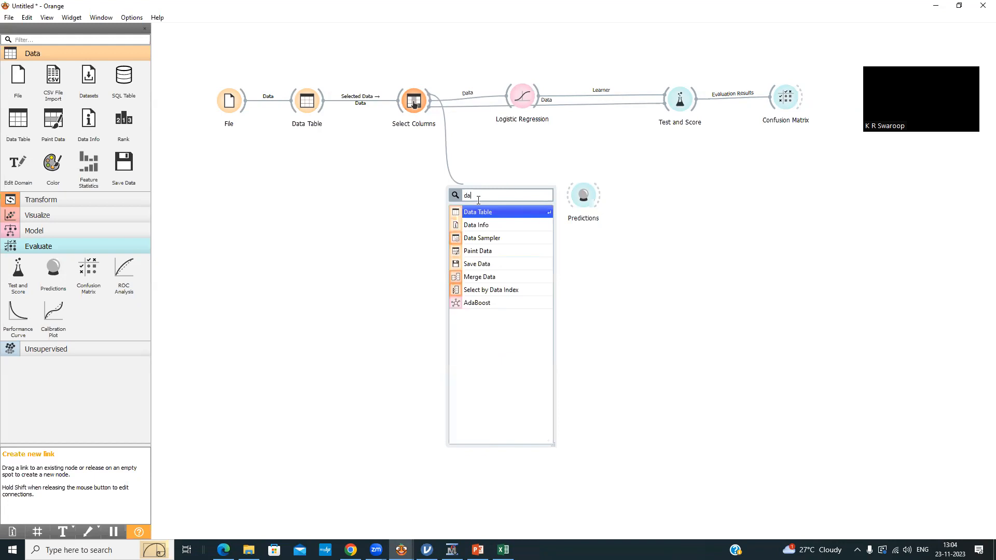
{"action": "left_click", "coordinate": [480, 210]}
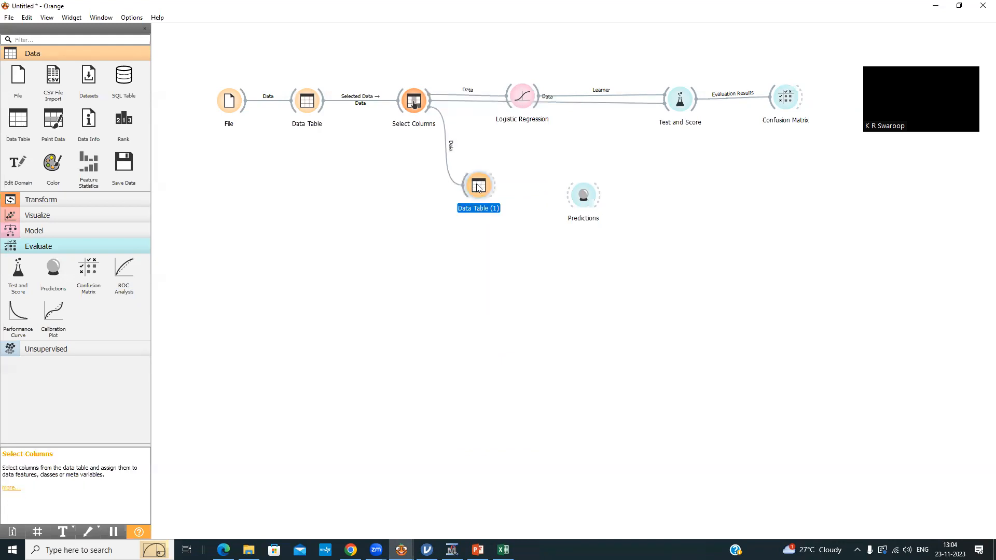
{"action": "double_click", "coordinate": [478, 186]}
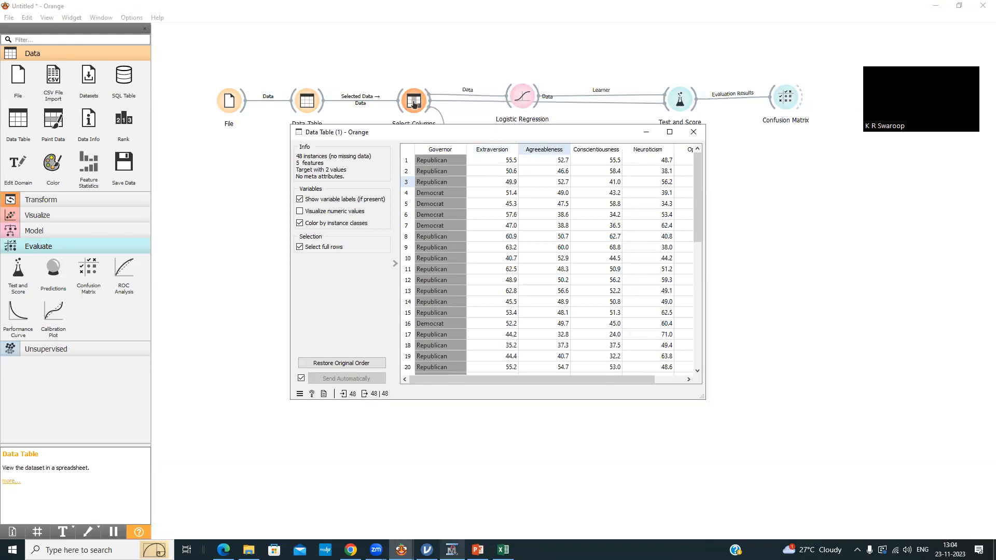
- Switch to the prediction workbook in Excel and enter the headers Extraversion in B1 and Agrreableness in C1
{"action": "left_click", "coordinate": [503, 550]}
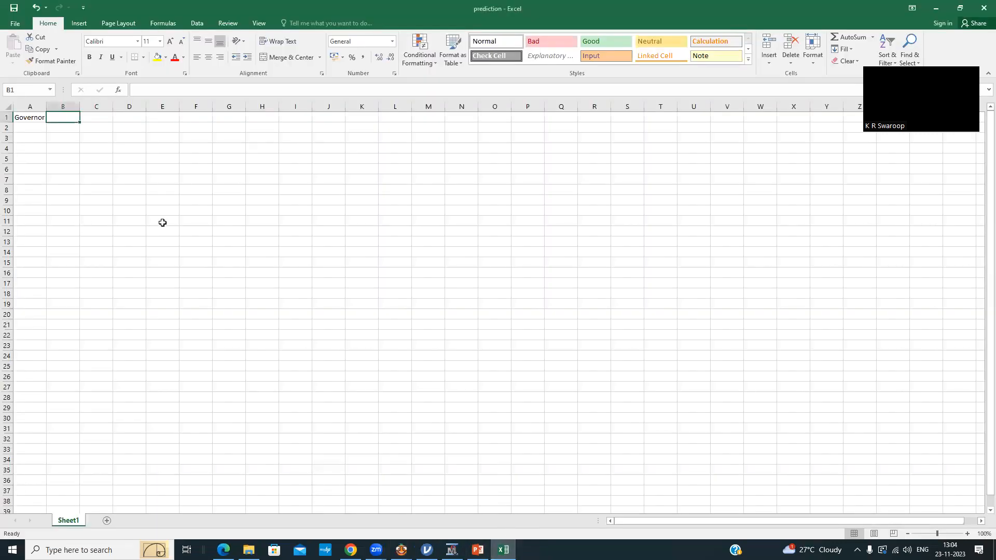
{"action": "type", "text": "Extrav"}
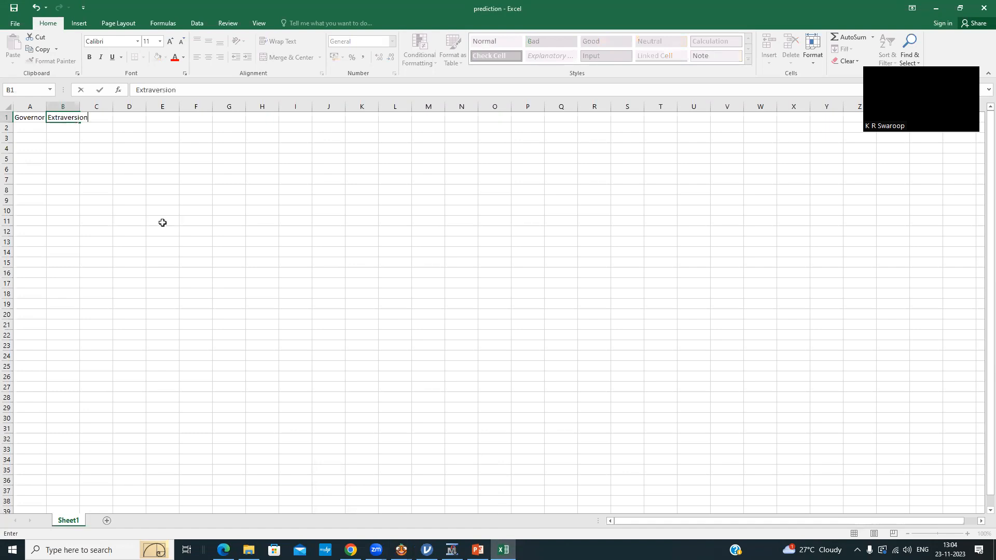
{"action": "type", "text": "ersion"}
{"action": "left_click", "coordinate": [127, 147]}
{"action": "left_click", "coordinate": [101, 115]}
{"action": "type", "text": "Agrreableness"}
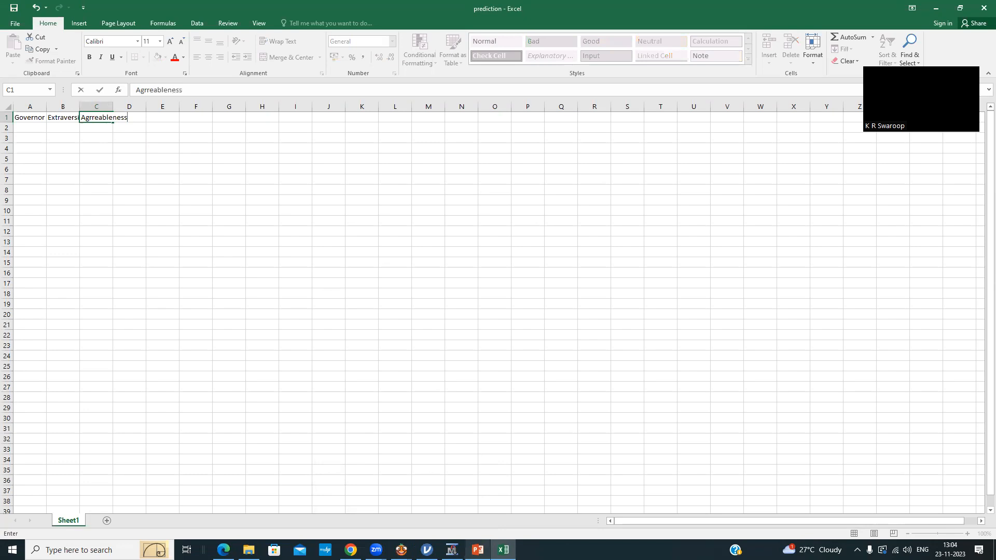
- Check the next column name in Orange's Data Table and enter the header Concientiousness in D1 of the prediction sheet
{"action": "mouse_move", "coordinate": [401, 550]}
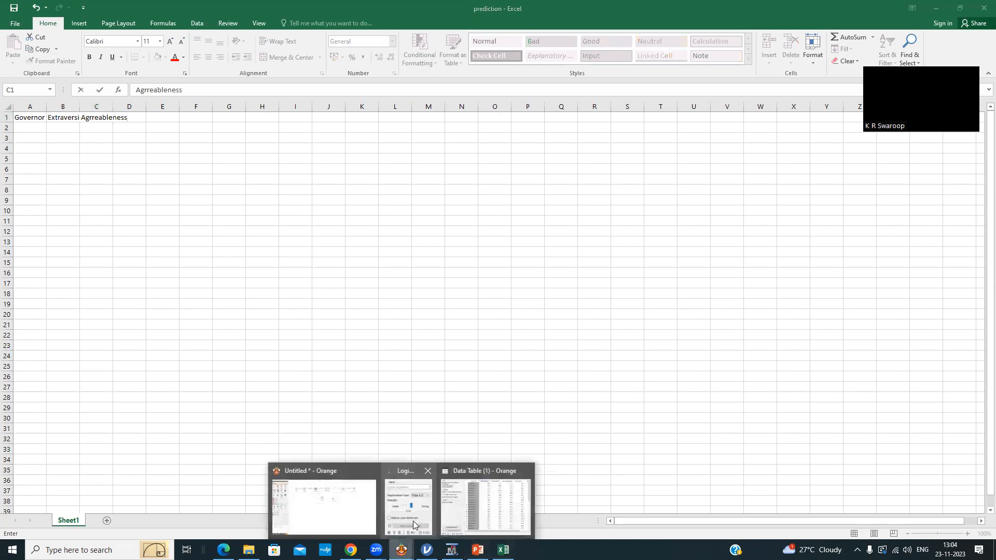
{"action": "left_click", "coordinate": [477, 506]}
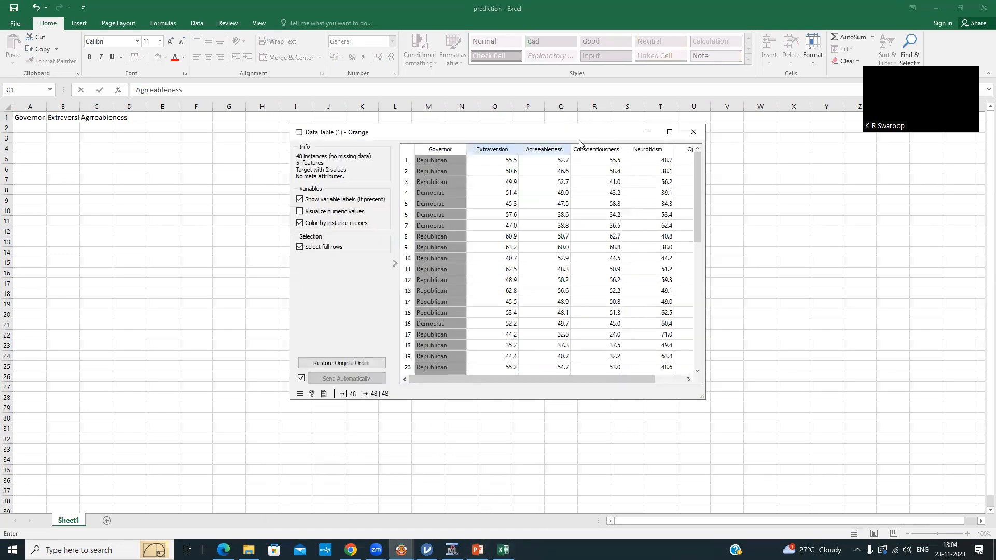
{"action": "left_click", "coordinate": [131, 116]}
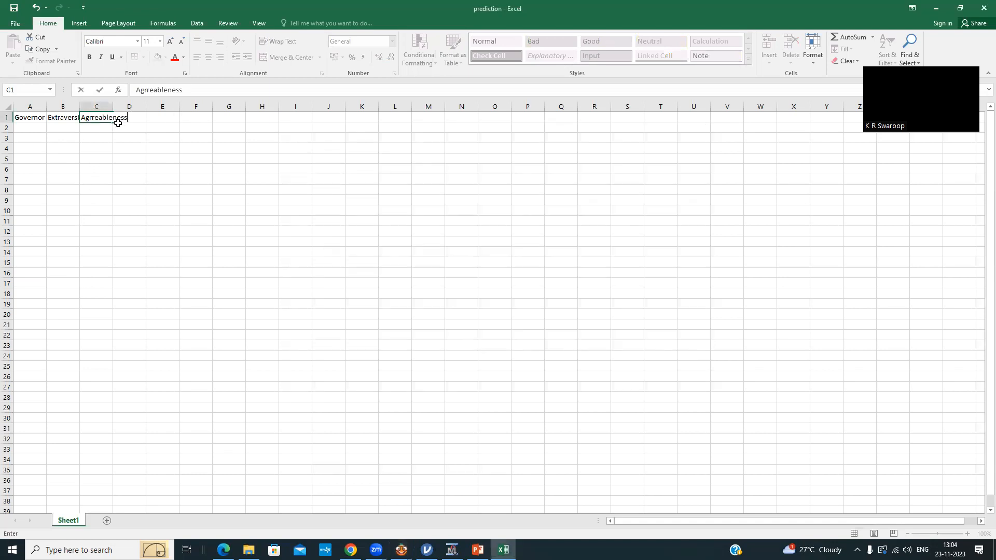
{"action": "left_click", "coordinate": [149, 135]}
{"action": "left_click", "coordinate": [122, 115]}
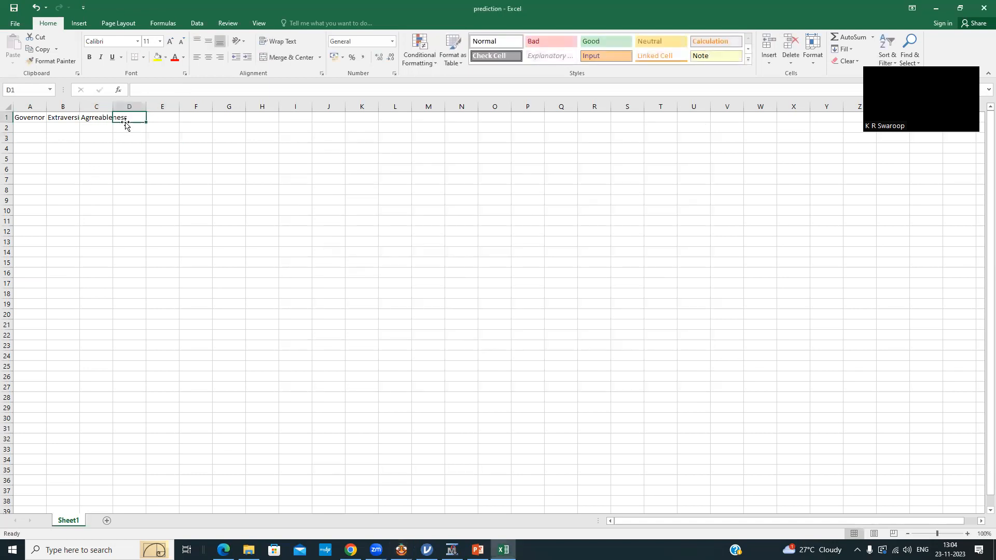
{"action": "type", "text": "Conci"}
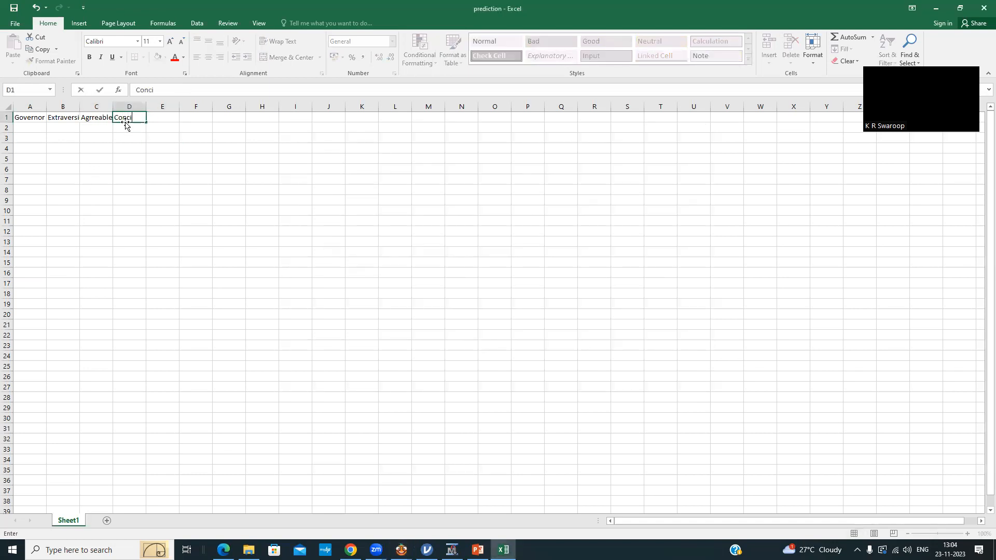
{"action": "type", "text": "entiousness"}
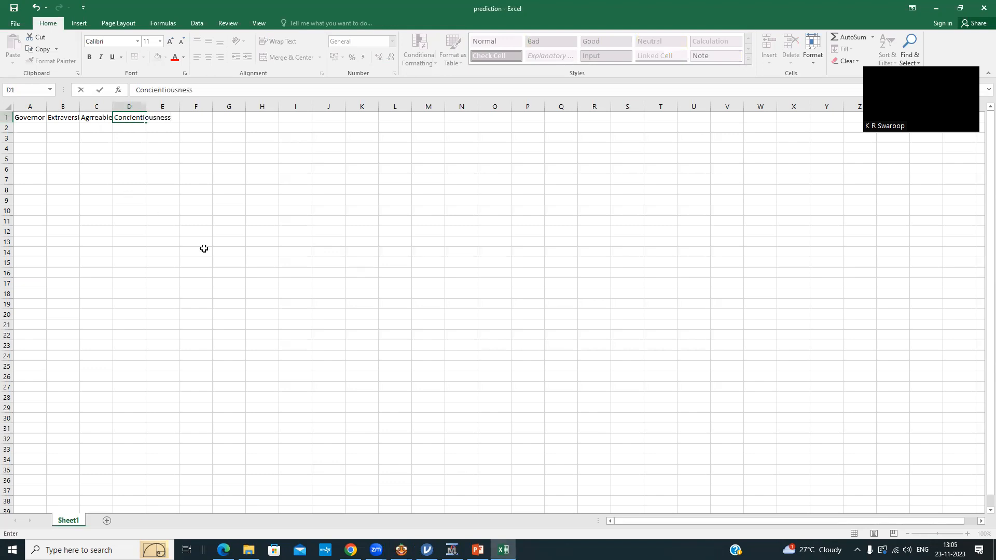
- View the remaining columns in Orange's Data Table and enter the header Neuroticism in E1 of the prediction sheet
{"action": "left_click", "coordinate": [400, 550]}
{"action": "left_click", "coordinate": [485, 497]}
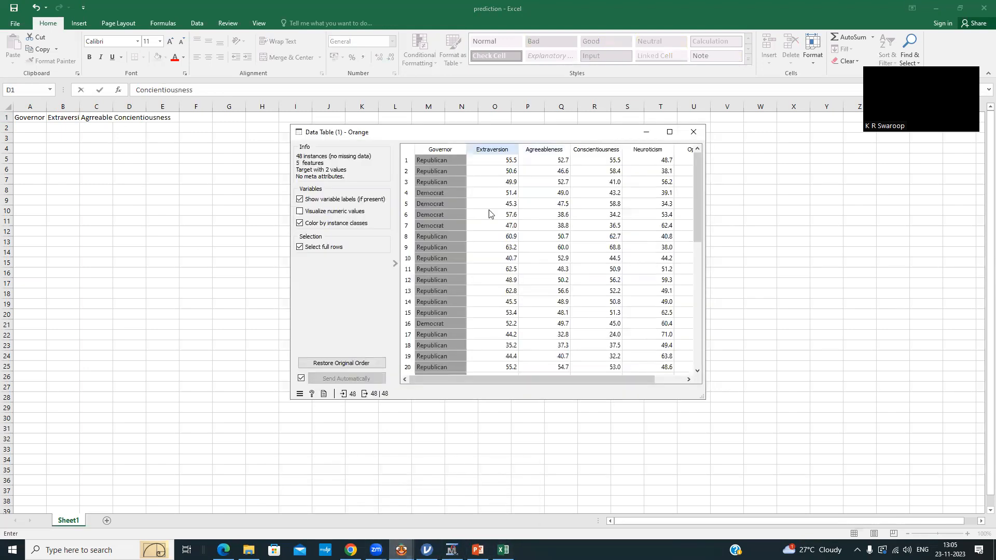
{"action": "left_click_drag", "start_coordinate": [563, 379], "coordinate": [602, 380]}
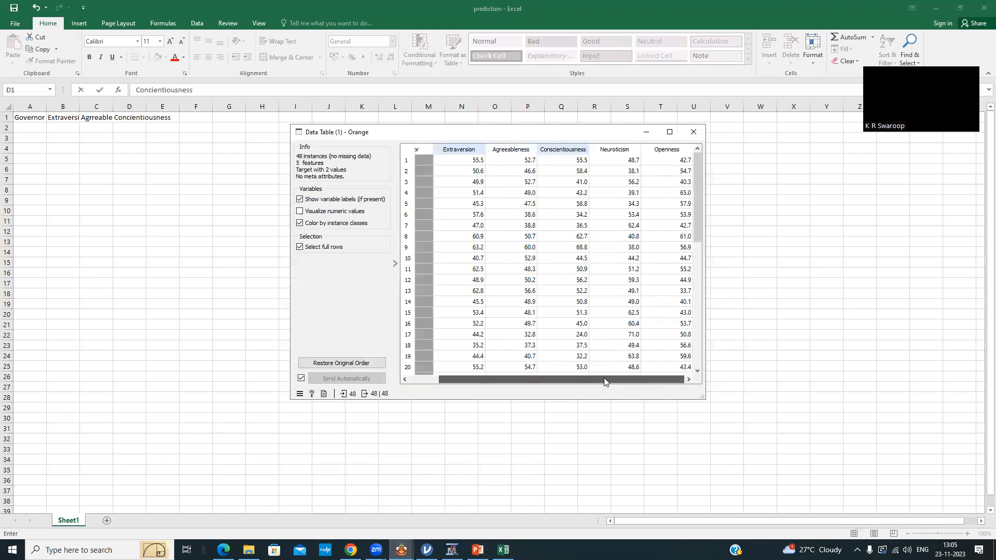
{"action": "left_click", "coordinate": [167, 136]}
{"action": "left_click", "coordinate": [196, 122]}
{"action": "left_click", "coordinate": [158, 119]}
{"action": "type", "text": "Neuroti"}
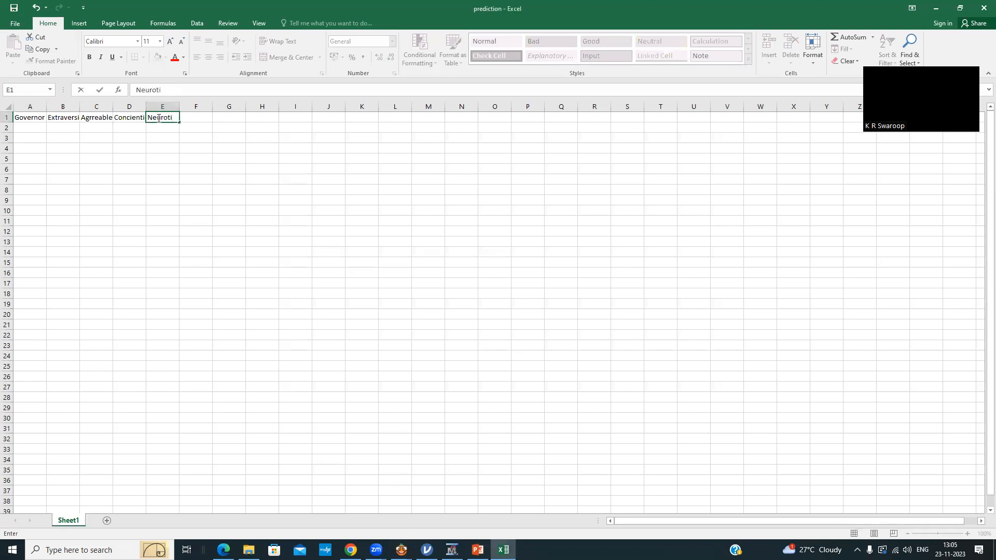
{"action": "type", "text": "cisam"}
{"action": "key", "text": "BackSpace"}
{"action": "key", "text": "BackSpace"}
{"action": "type", "text": "m"}
{"action": "key", "text": "Tab"}
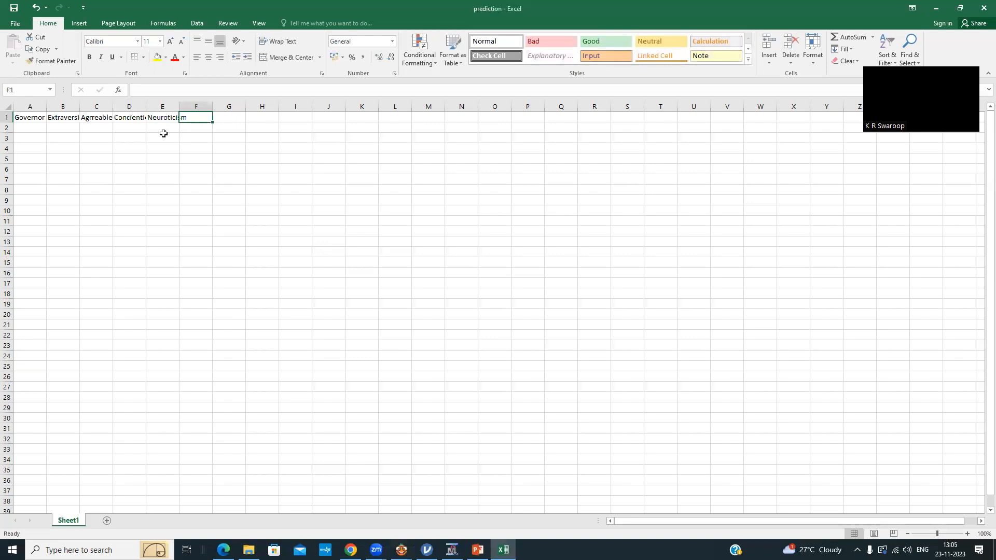
- Enter the header Openness in F1 of the prediction sheet
{"action": "type", "text": "op"}
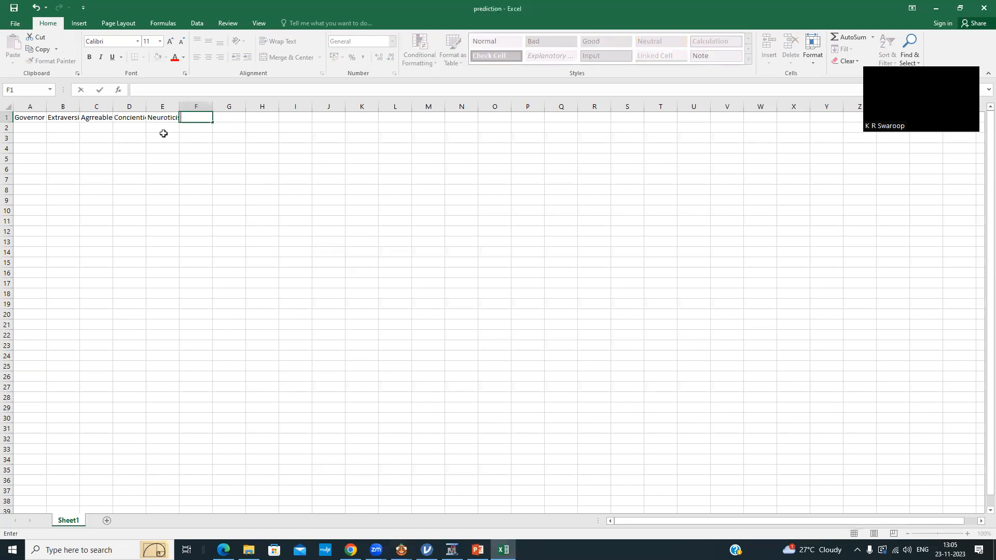
{"action": "type", "text": "O"}
{"action": "type", "text": "pne"}
{"action": "type", "text": "ness"}
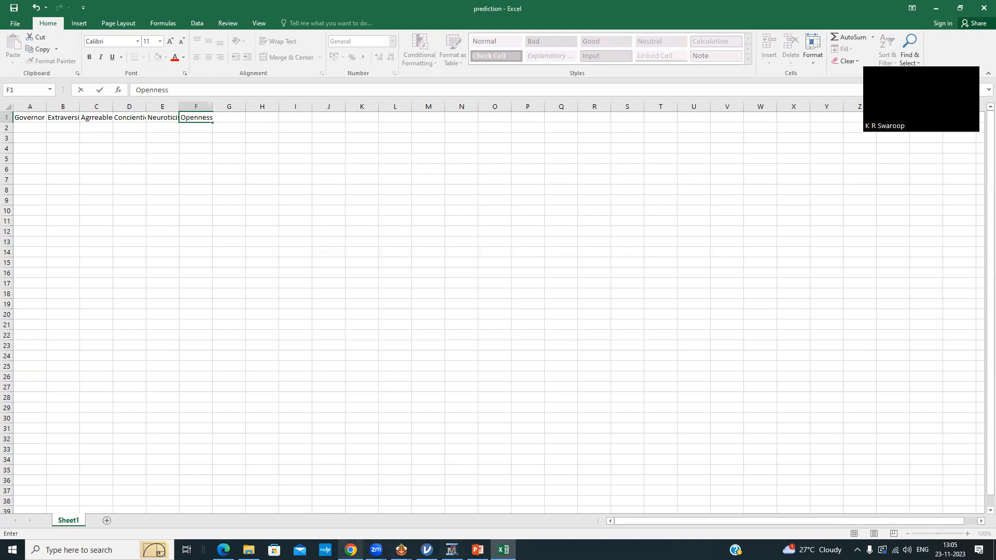
{"action": "left_click", "coordinate": [306, 239]}
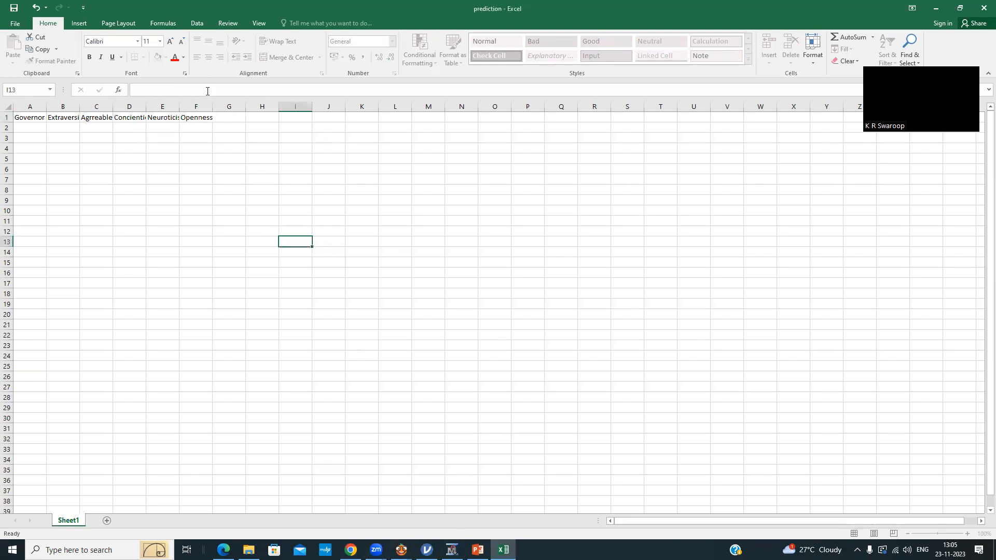
- Autofit the widths of columns B to E so their headers fit
{"action": "double_click", "coordinate": [179, 109]}
{"action": "double_click", "coordinate": [146, 109]}
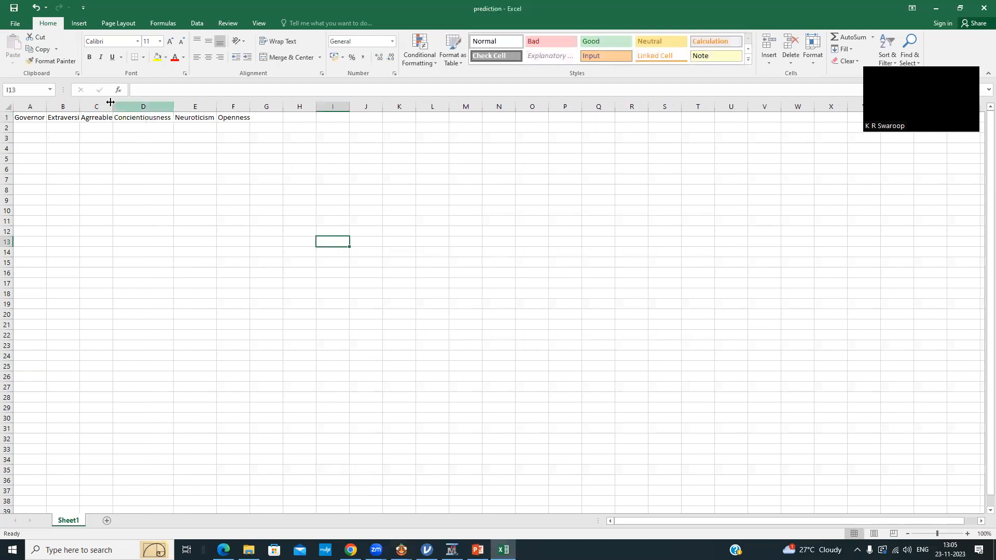
{"action": "double_click", "coordinate": [80, 110]}
{"action": "double_click", "coordinate": [80, 109]}
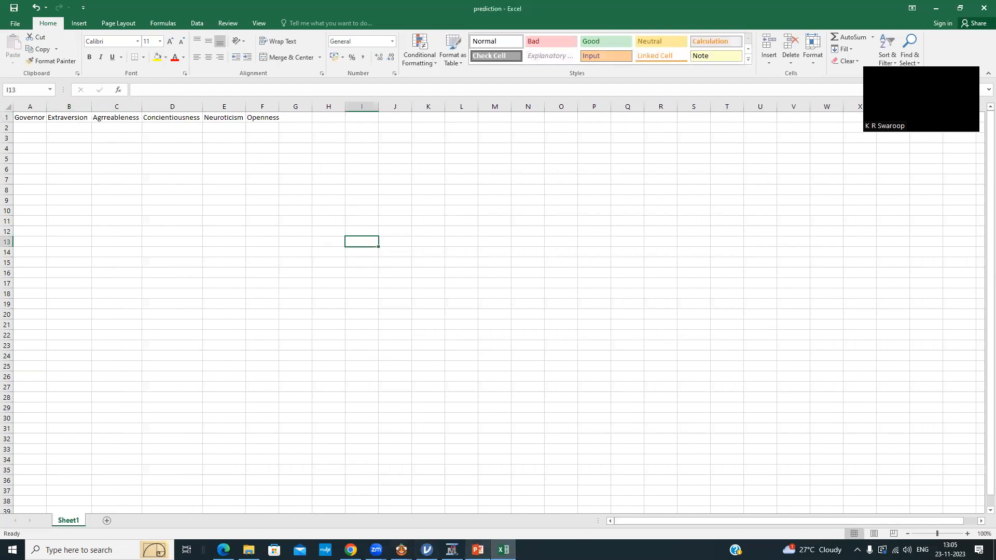
- Compare the headers with the columns in Orange's Data Table, close that table, and autofit column A in the prediction sheet
{"action": "mouse_move", "coordinate": [400, 549]}
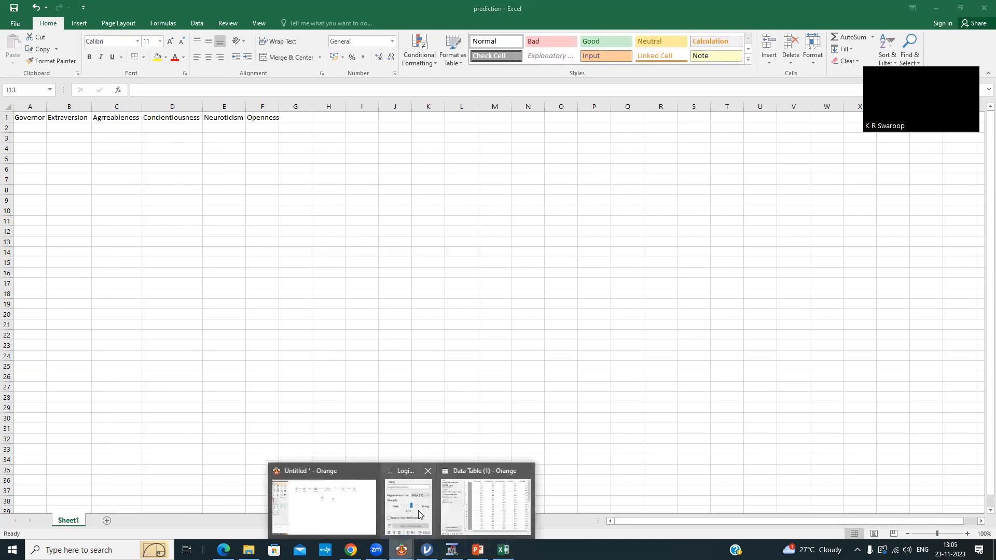
{"action": "left_click", "coordinate": [492, 512]}
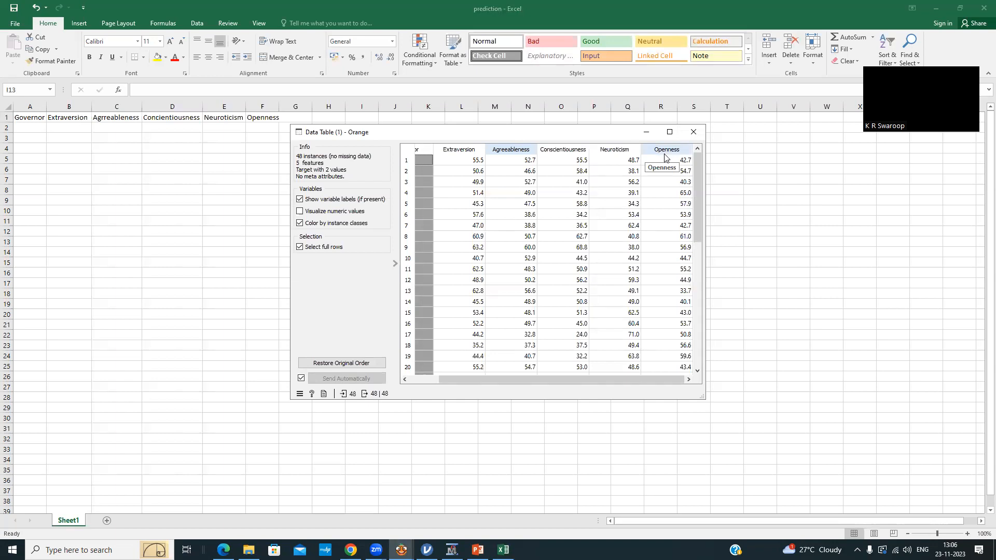
{"action": "left_click", "coordinate": [694, 132]}
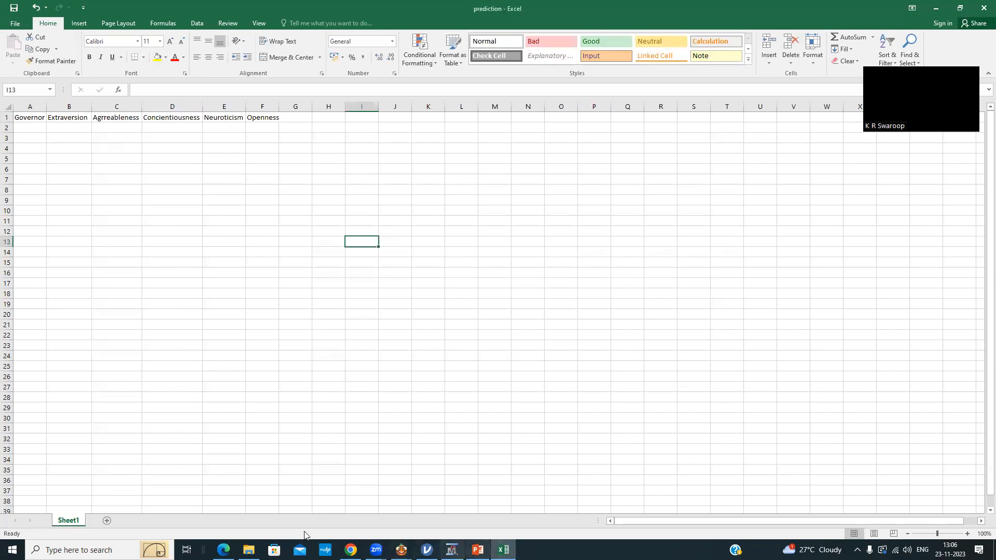
{"action": "double_click", "coordinate": [47, 108]}
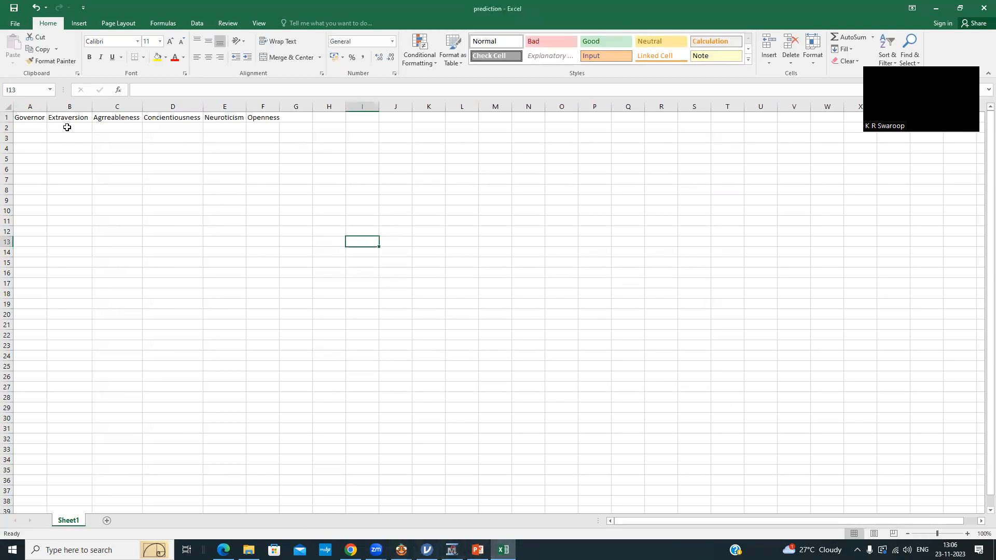
- Try to copy the first three rows of Orange's Data Table into the prediction sheet at A2, and clear the pasted content
{"action": "left_click", "coordinate": [72, 128]}
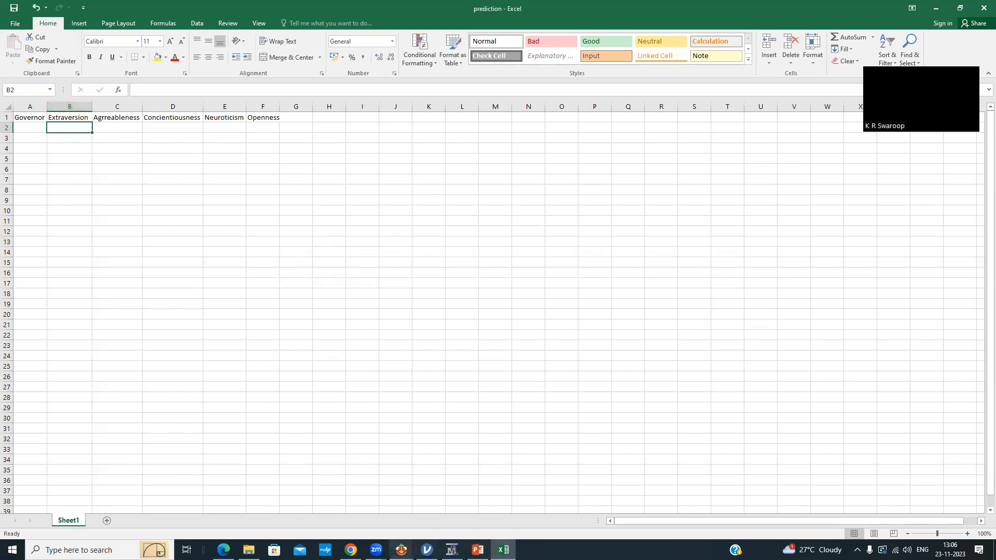
{"action": "left_click", "coordinate": [401, 549]}
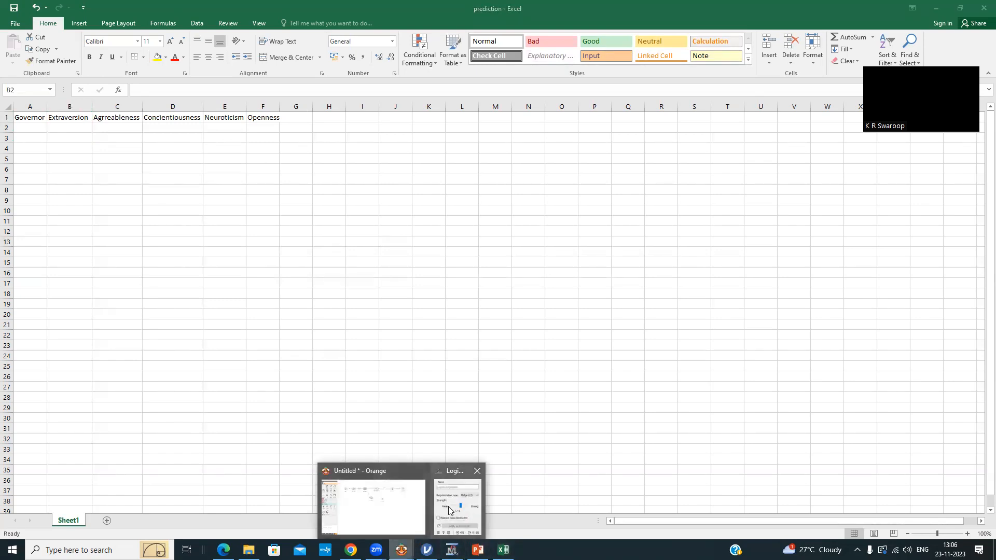
{"action": "left_click", "coordinate": [408, 502]}
{"action": "double_click", "coordinate": [478, 185]}
{"action": "left_click_drag", "start_coordinate": [477, 164], "coordinate": [674, 179]}
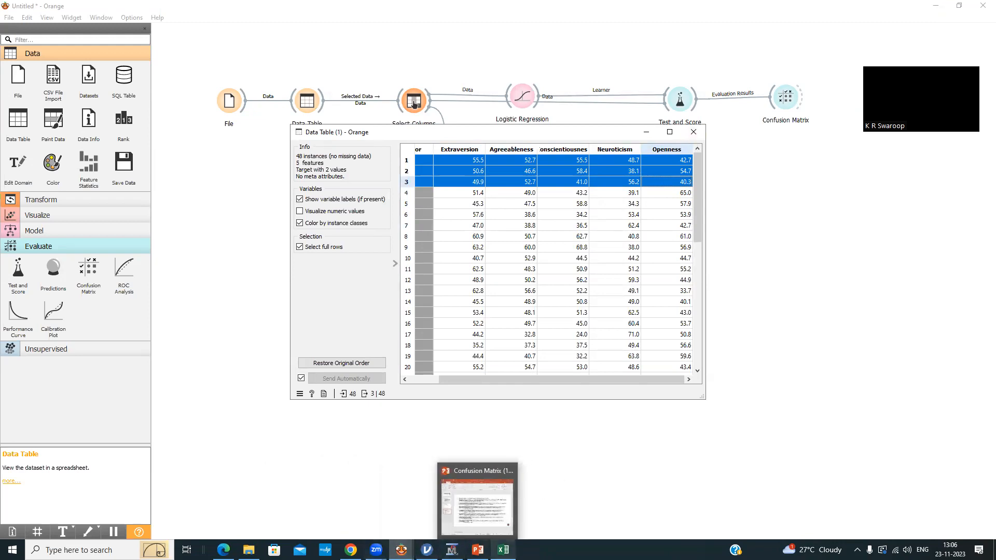
{"action": "left_click", "coordinate": [503, 550]}
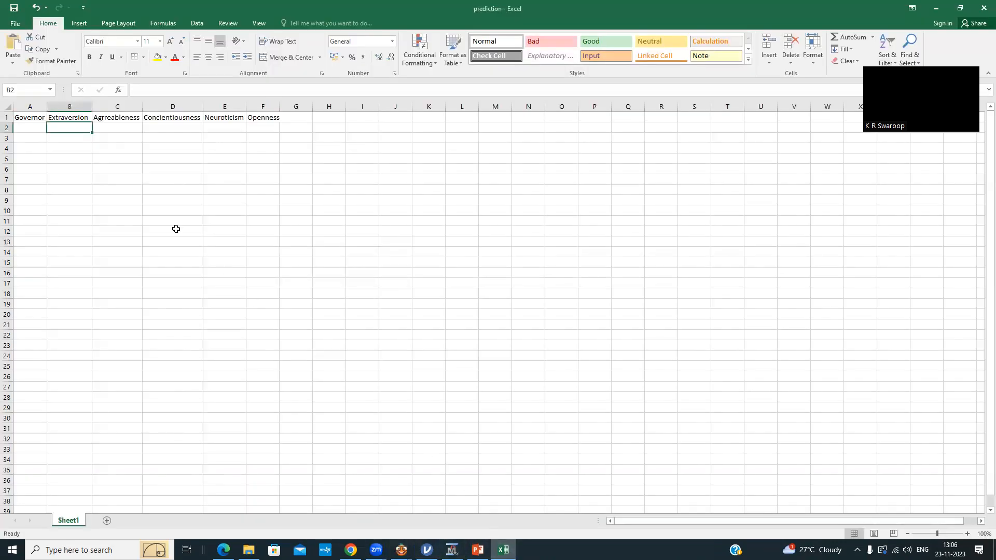
{"action": "left_click", "coordinate": [30, 128]}
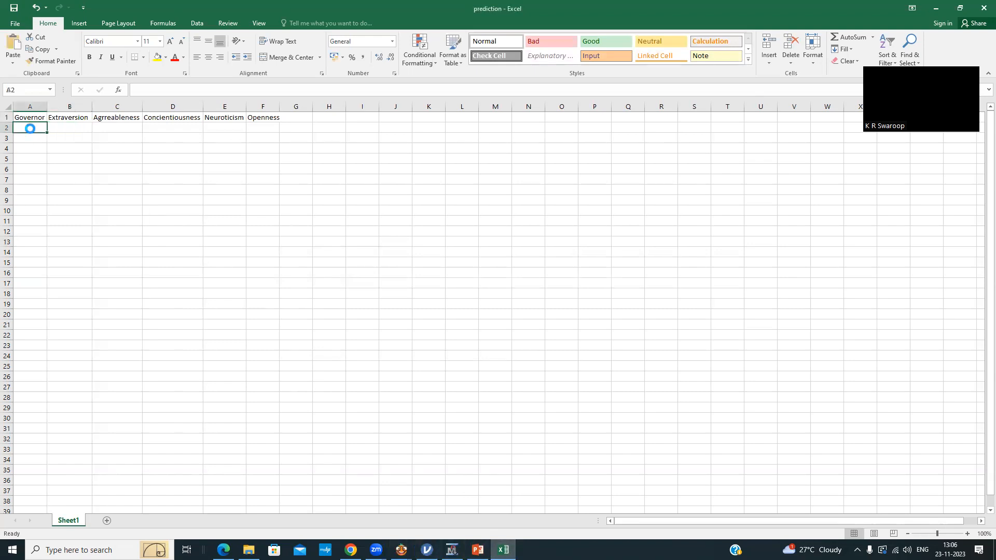
{"action": "type", "text": "40.3"}
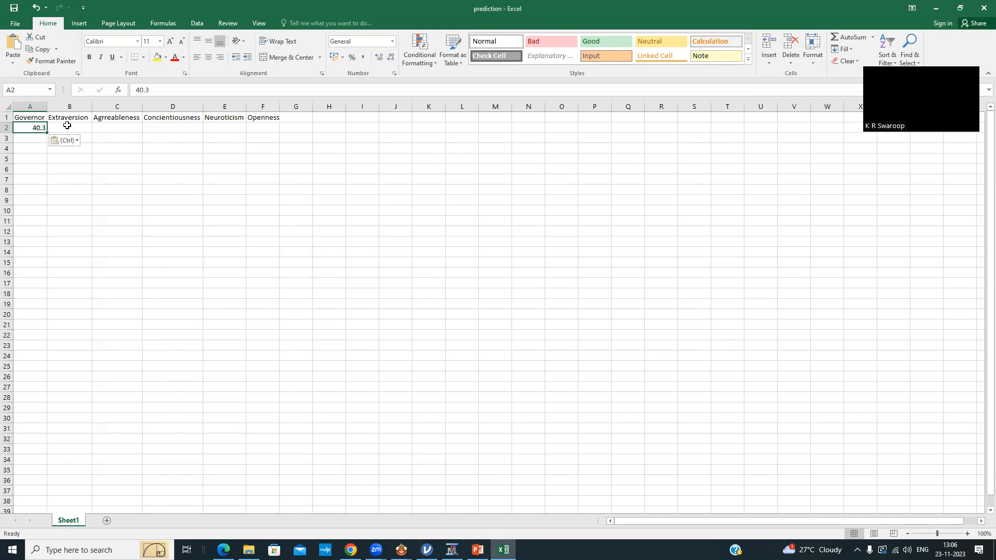
{"action": "key", "text": "BackSpace"}
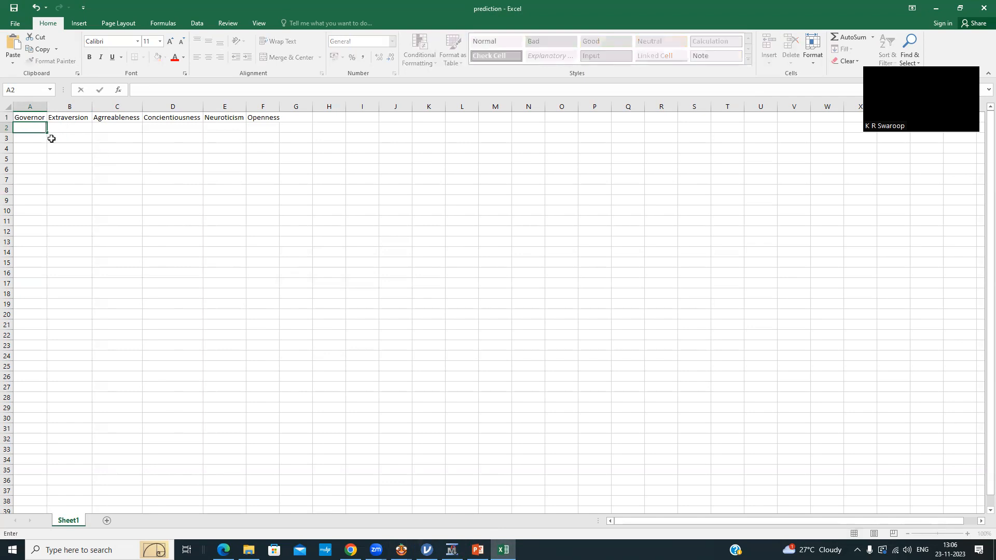
- Enter the Extraversion values 40 in B2 and 50 in B3, and the Agrreableness value 60 in C2
{"action": "left_click", "coordinate": [63, 124]}
{"action": "type", "text": "40"}
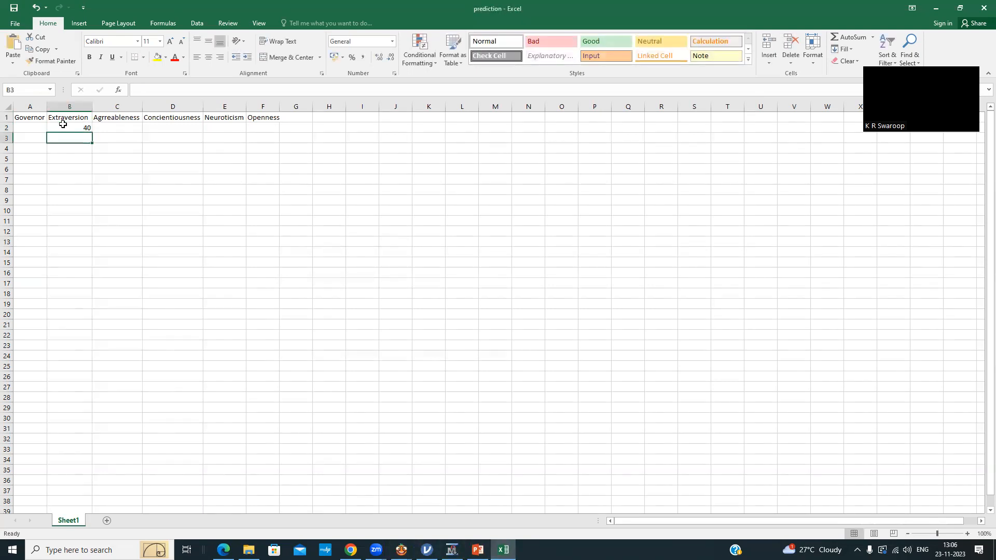
{"action": "type", "text": "50"}
{"action": "key", "text": "Tab"}
{"action": "key", "text": "Up"}
{"action": "type", "text": "60"}
{"action": "key", "text": "Tab"}
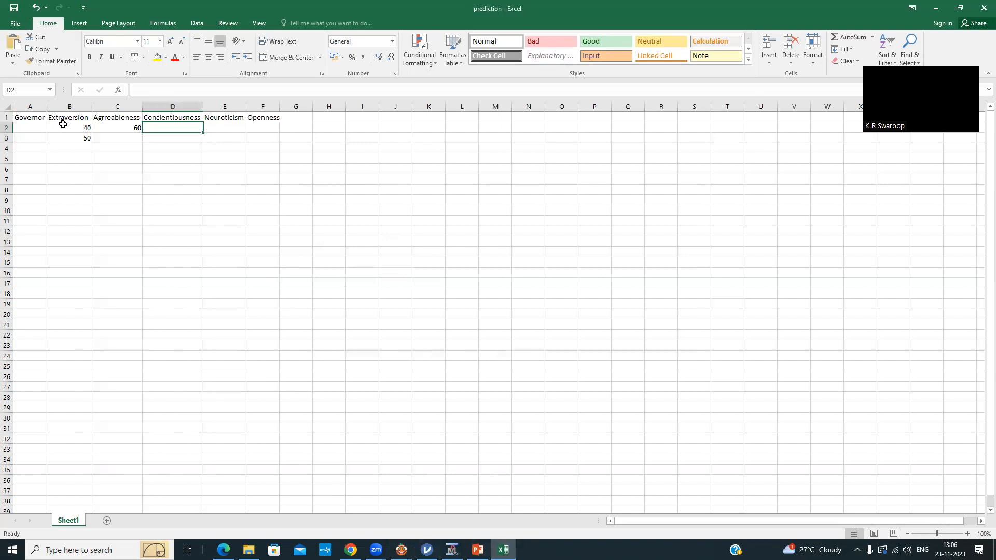
- Complete row 2 with Concientiousness 50, Neuroticism 40 and Openness 30
{"action": "type", "text": "7"}
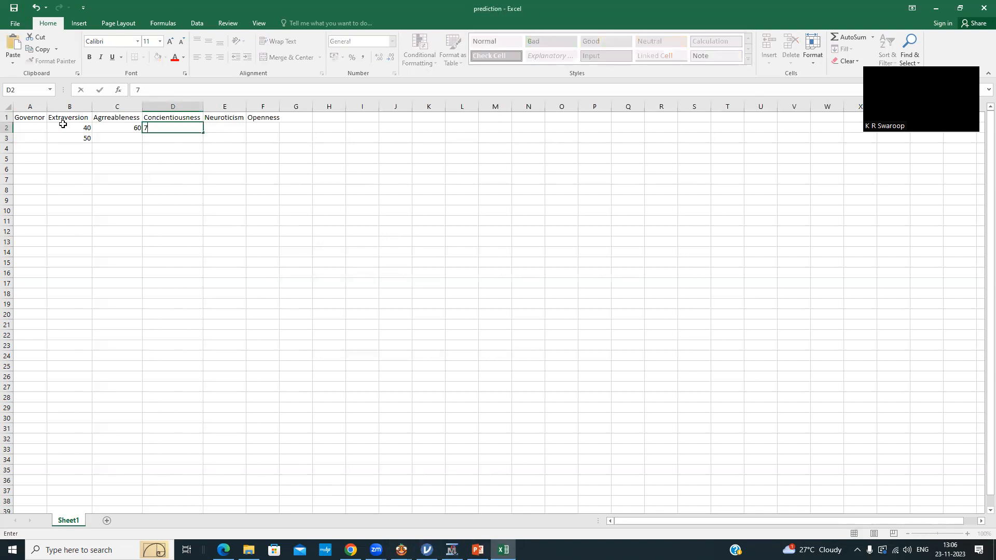
{"action": "key", "text": "BackSpace"}
{"action": "type", "text": "50"}
{"action": "key", "text": "Tab"}
{"action": "type", "text": "40"}
{"action": "key", "text": "Tab"}
{"action": "type", "text": "30"}
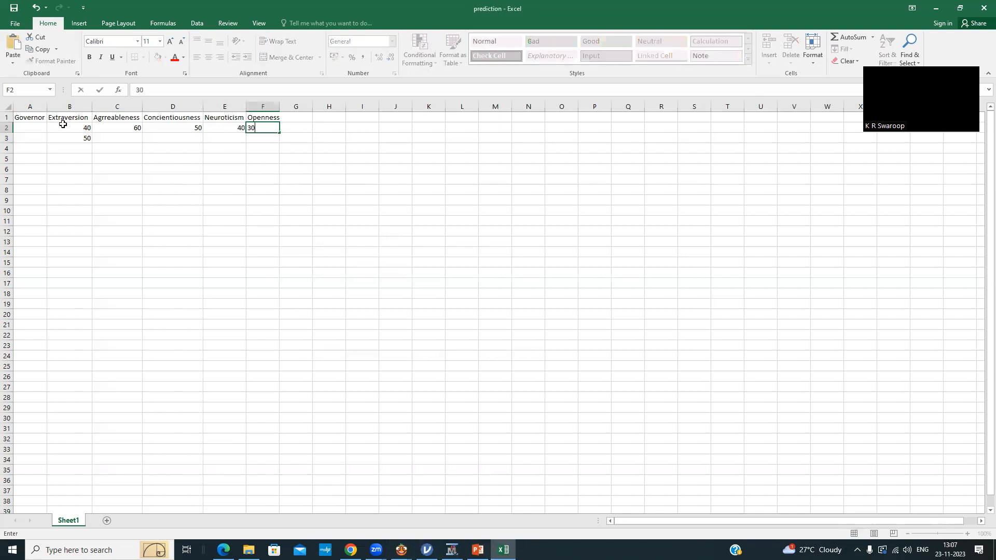
- Complete row 3 with Agrreableness 60, Concientiousness 30, Neuroticism 20 and Openness 50
{"action": "left_click", "coordinate": [111, 137]}
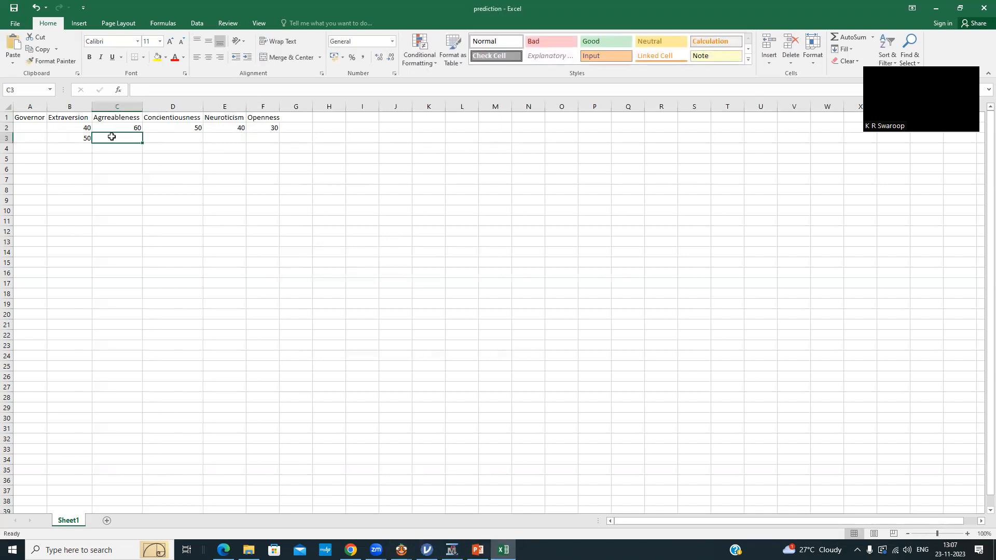
{"action": "type", "text": "60"}
{"action": "key", "text": "Tab"}
{"action": "type", "text": "30"}
{"action": "key", "text": "Tab"}
{"action": "type", "text": "20"}
{"action": "key", "text": "Tab"}
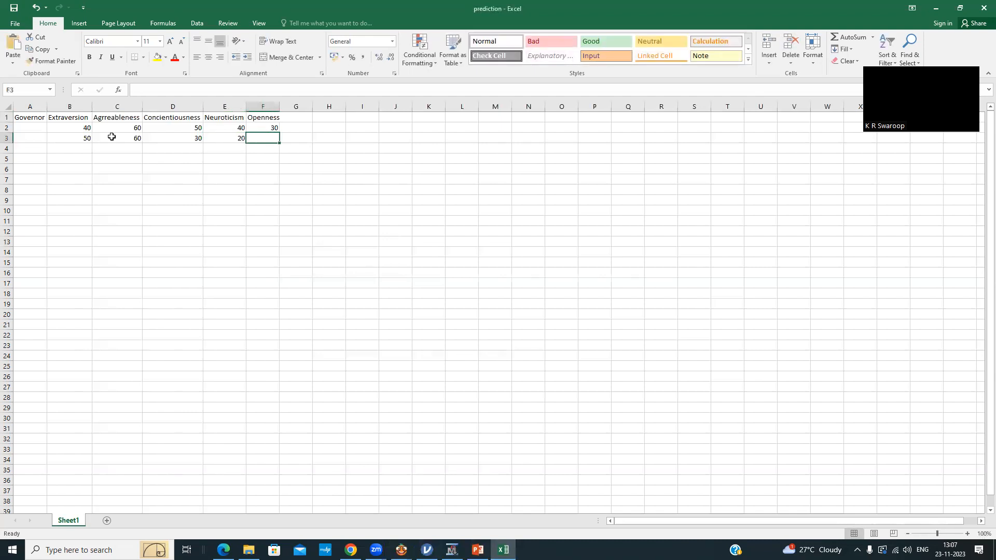
{"action": "type", "text": "50"}
{"action": "left_click", "coordinate": [187, 179]}
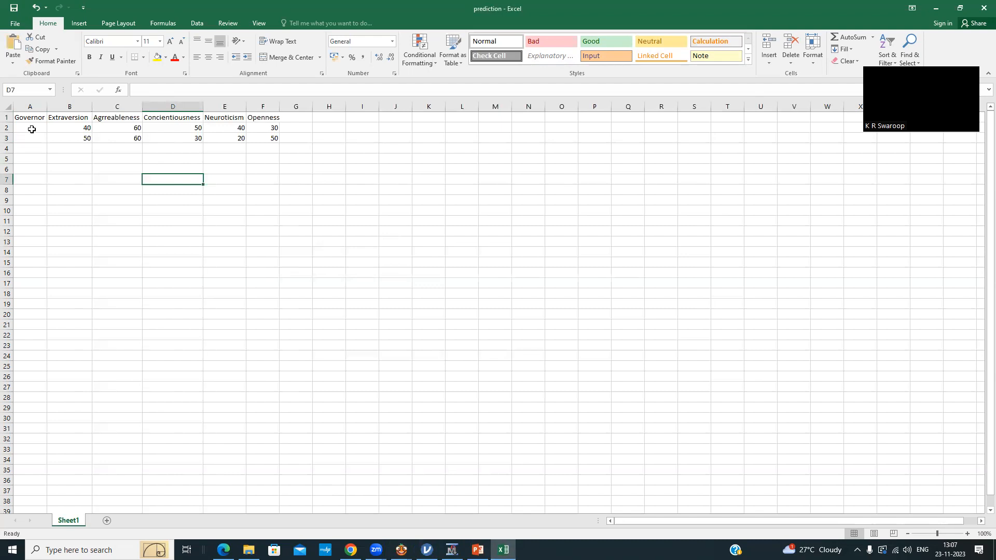
- Save and close the prediction workbook, and switch back to Orange, closing the open data table window
{"action": "left_click_drag", "start_coordinate": [31, 129], "coordinate": [33, 135]}
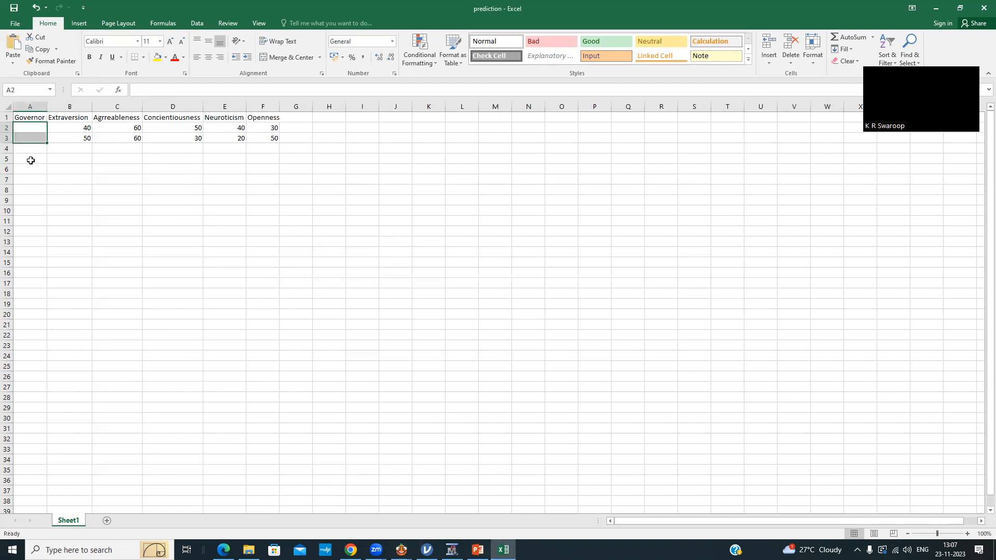
{"action": "left_click", "coordinate": [984, 8]}
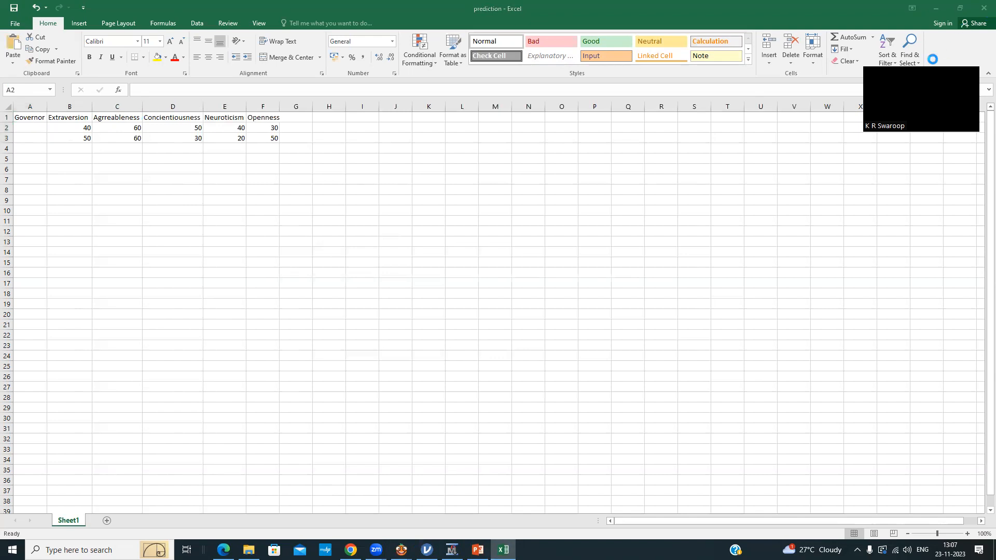
{"action": "left_click", "coordinate": [433, 324]}
{"action": "left_click", "coordinate": [689, 134]}
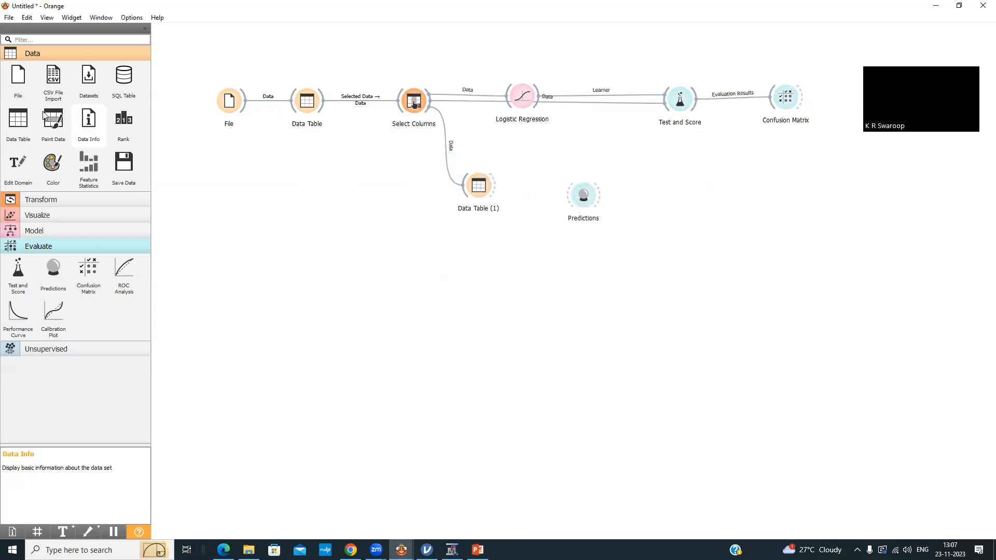
- Remove the Data Table (1) widget linked to Select Columns from the workflow
{"action": "right_click", "coordinate": [480, 187]}
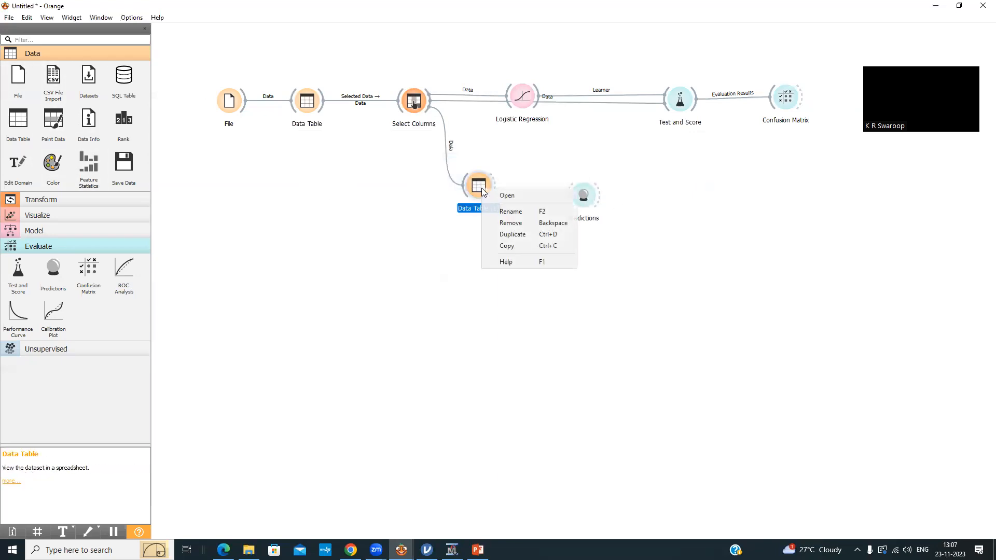
{"action": "left_click", "coordinate": [522, 213]}
{"action": "right_click", "coordinate": [472, 183]}
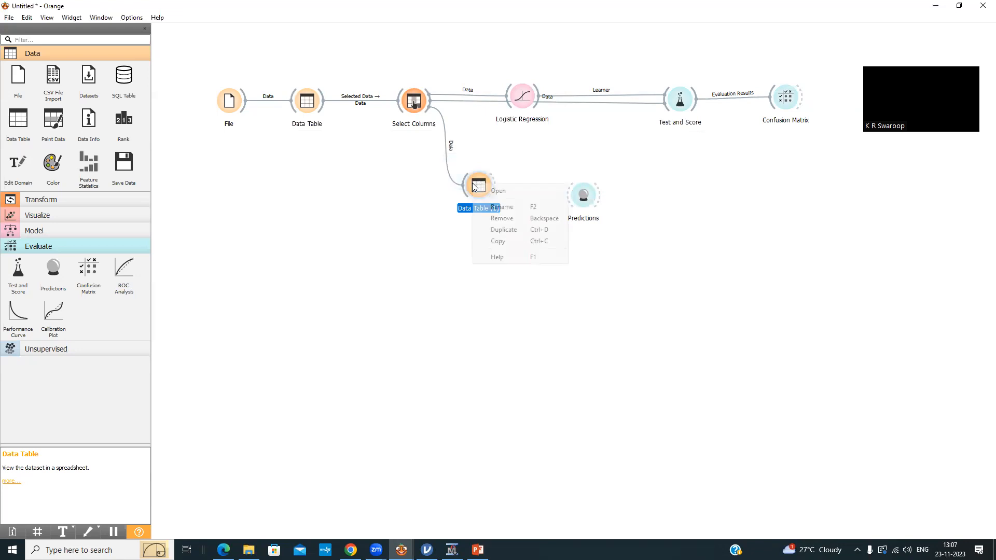
{"action": "left_click", "coordinate": [515, 214]}
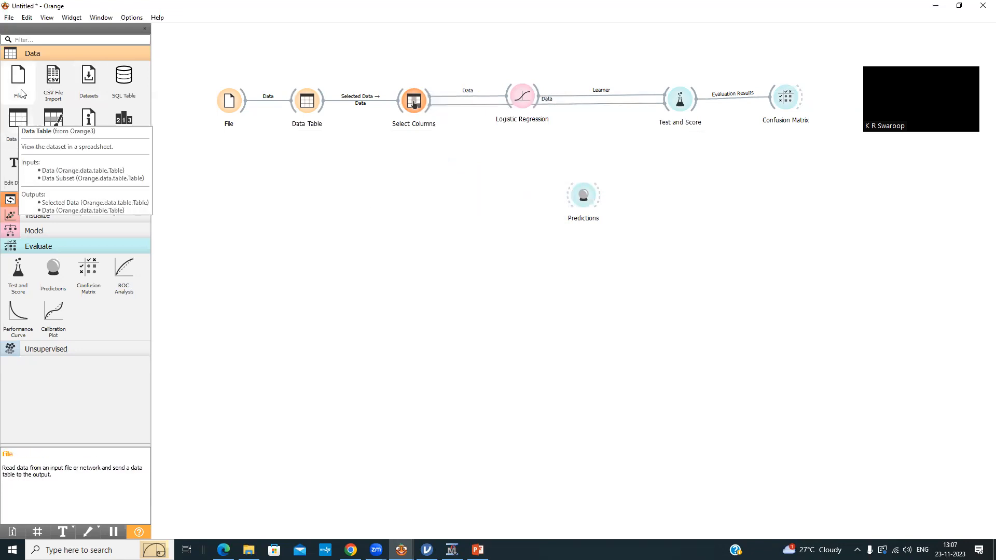
- Add a second File widget to the left of Predictions and load prediction.xlsx from the Desktop into it
{"action": "left_click_drag", "start_coordinate": [17, 77], "coordinate": [460, 195]}
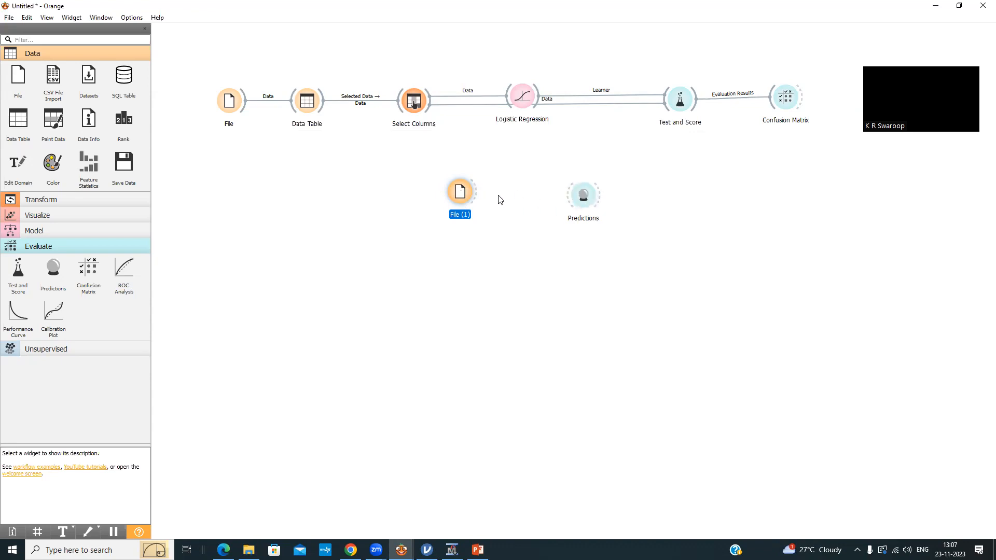
{"action": "double_click", "coordinate": [463, 193]}
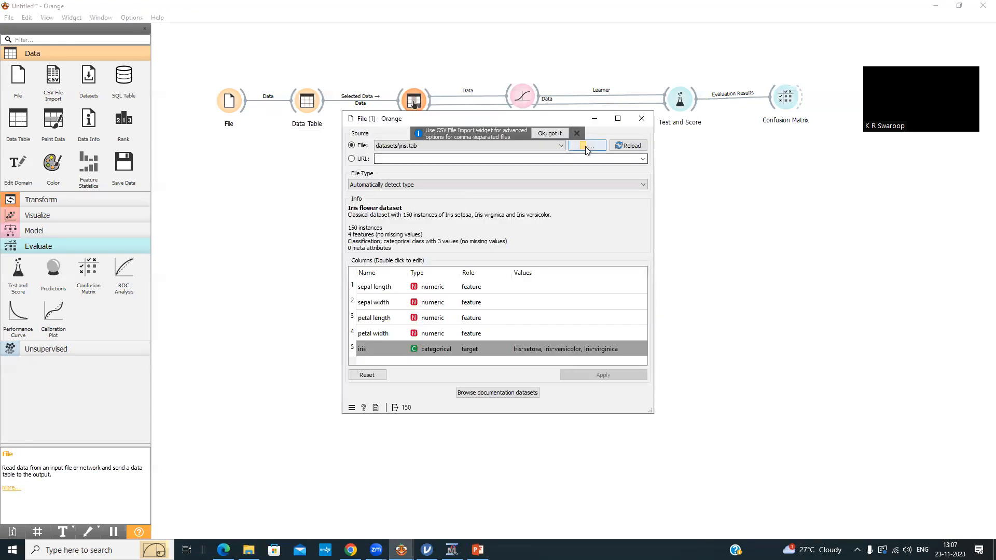
{"action": "left_click", "coordinate": [368, 206]}
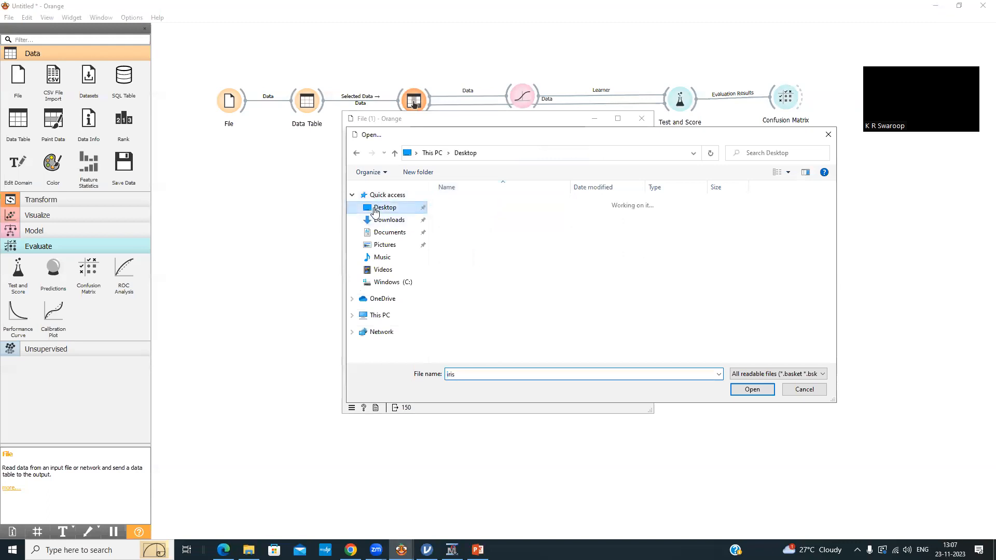
{"action": "left_click", "coordinate": [463, 256]}
{"action": "left_click", "coordinate": [761, 393]}
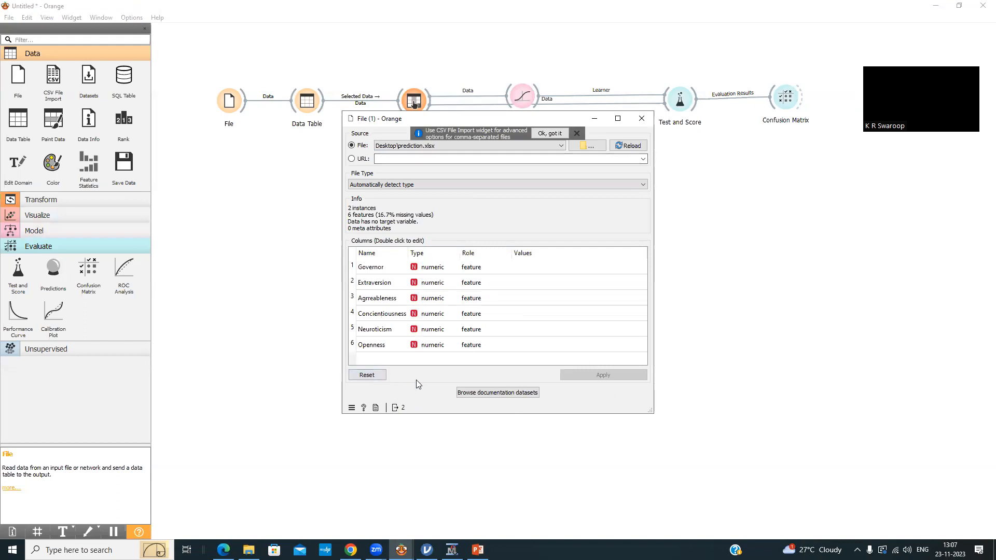
{"action": "left_click", "coordinate": [642, 118]}
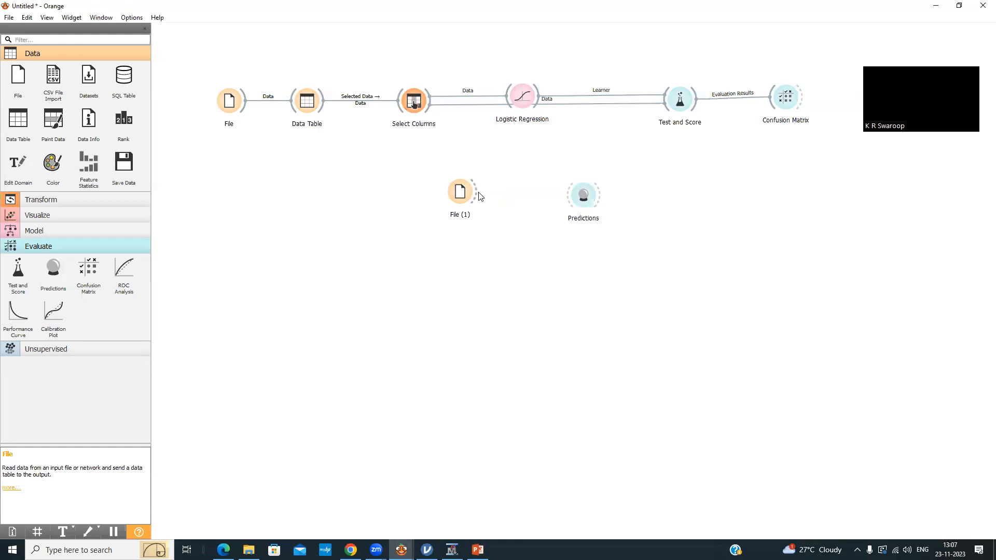
- Connect File (1) and Logistic Regression to the Predictions widget, and review the predicted Governor classes for both rows
{"action": "left_click_drag", "start_coordinate": [475, 195], "coordinate": [569, 196]}
{"action": "left_click_drag", "start_coordinate": [542, 99], "coordinate": [569, 195]}
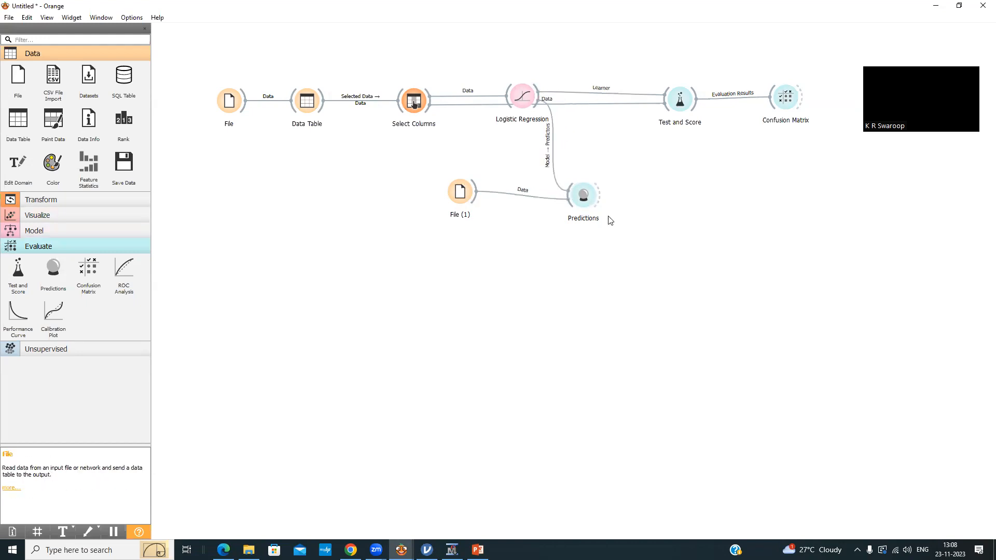
{"action": "double_click", "coordinate": [587, 200]}
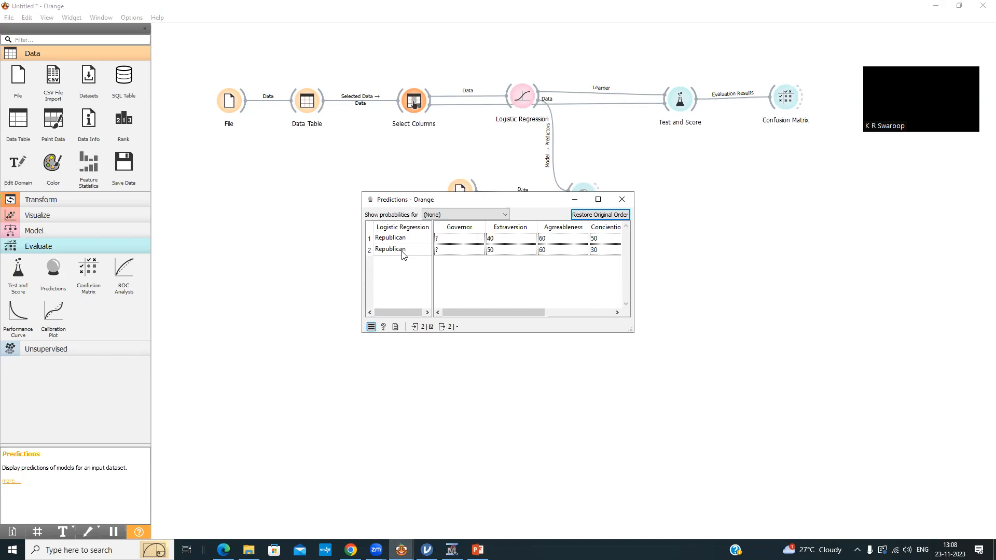
{"action": "left_click", "coordinate": [622, 202]}
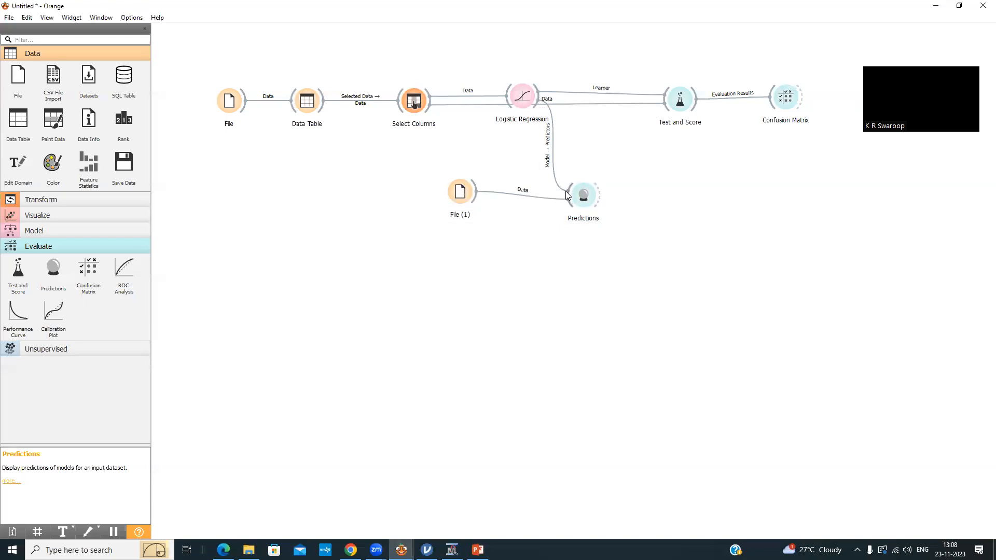
{"action": "mouse_move", "coordinate": [577, 200]}
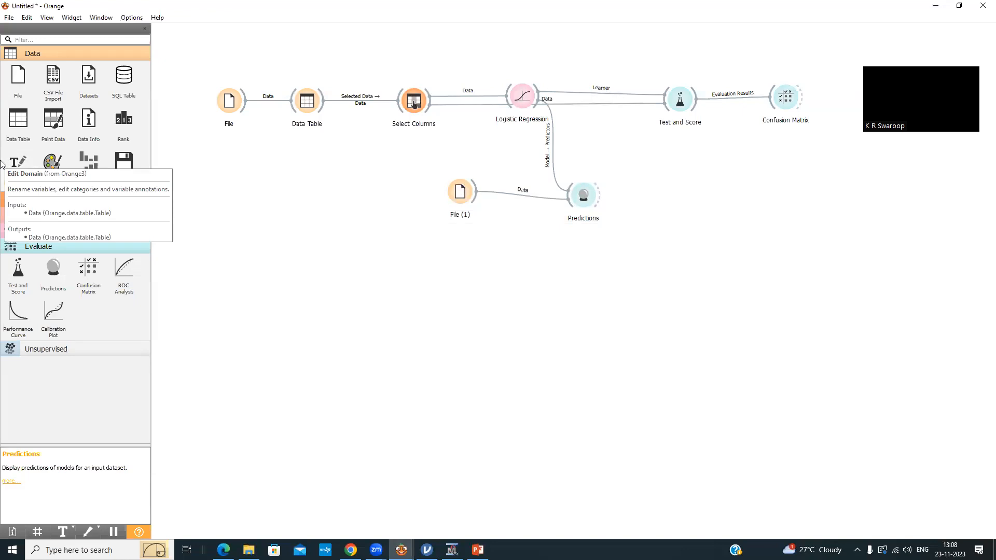
- Add a Tree widget below File (1), fed with data from Select Columns
{"action": "left_click", "coordinate": [52, 247]}
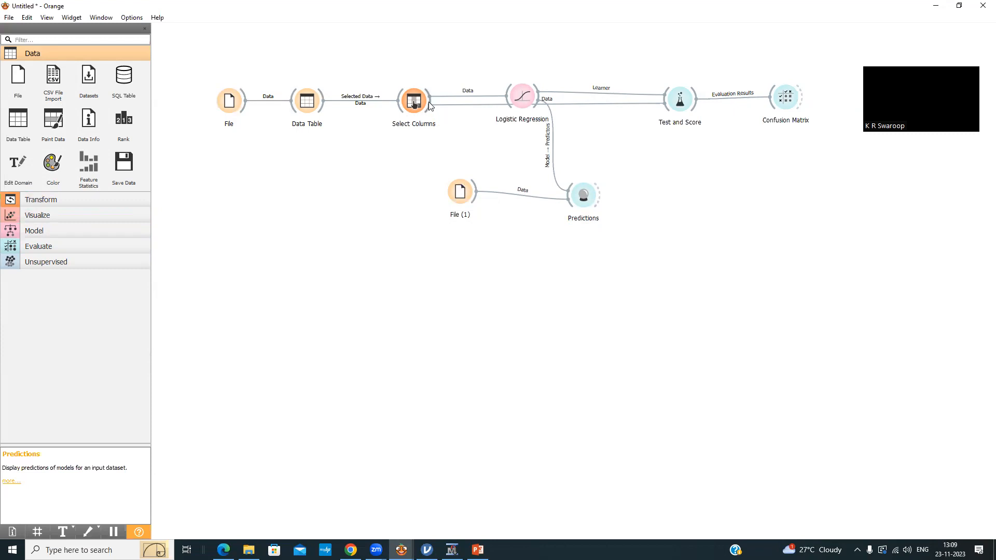
{"action": "left_click_drag", "start_coordinate": [429, 104], "coordinate": [455, 286]}
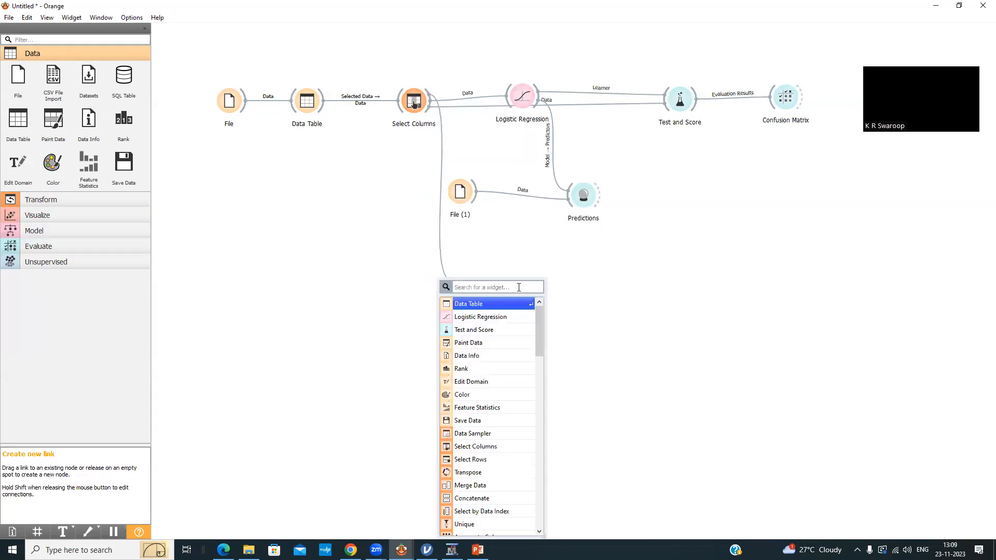
{"action": "type", "text": "class"}
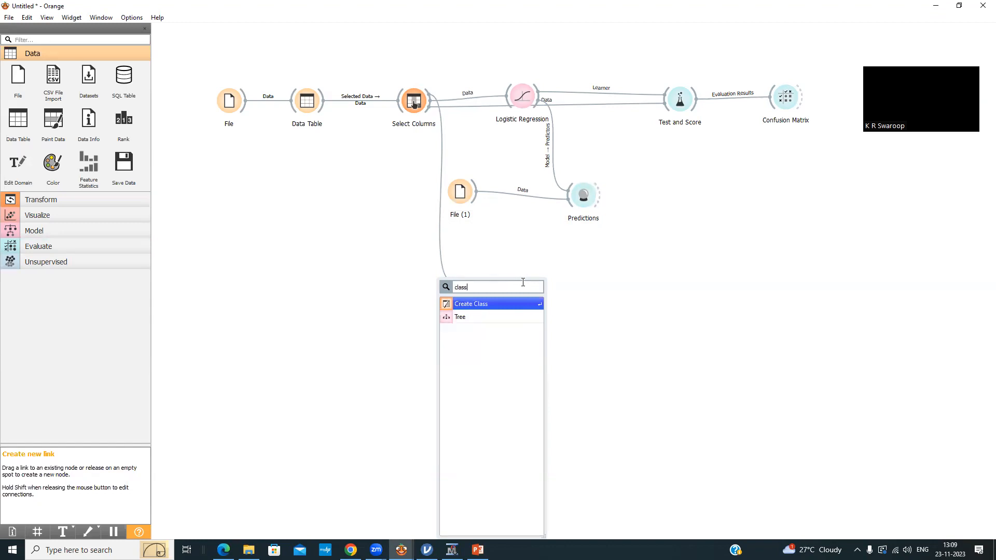
{"action": "key", "text": "BackSpace"}
{"action": "key", "text": "BackSpace"}
{"action": "key", "text": "BackSpace"}
{"action": "key", "text": "BackSpace"}
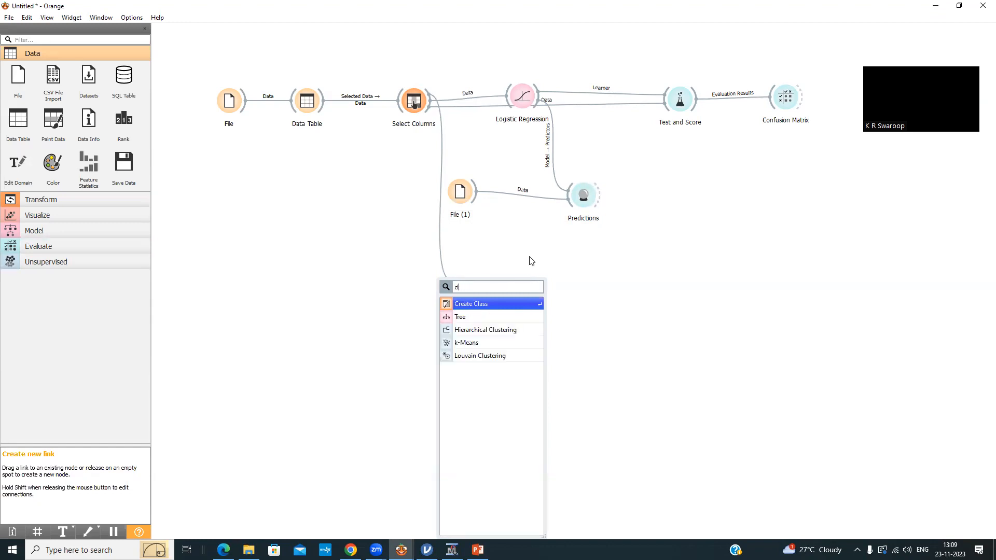
{"action": "type", "text": "tree"}
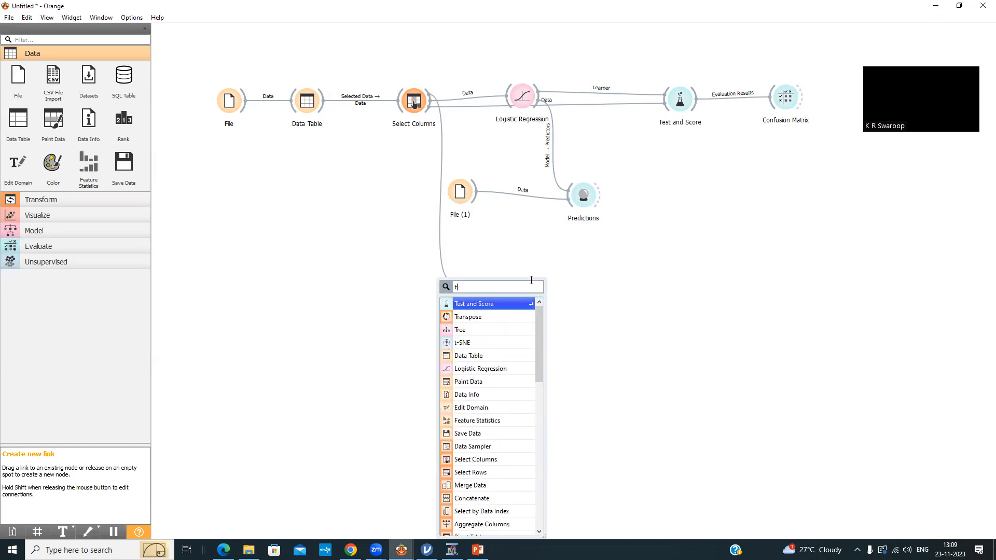
{"action": "left_click", "coordinate": [505, 305]}
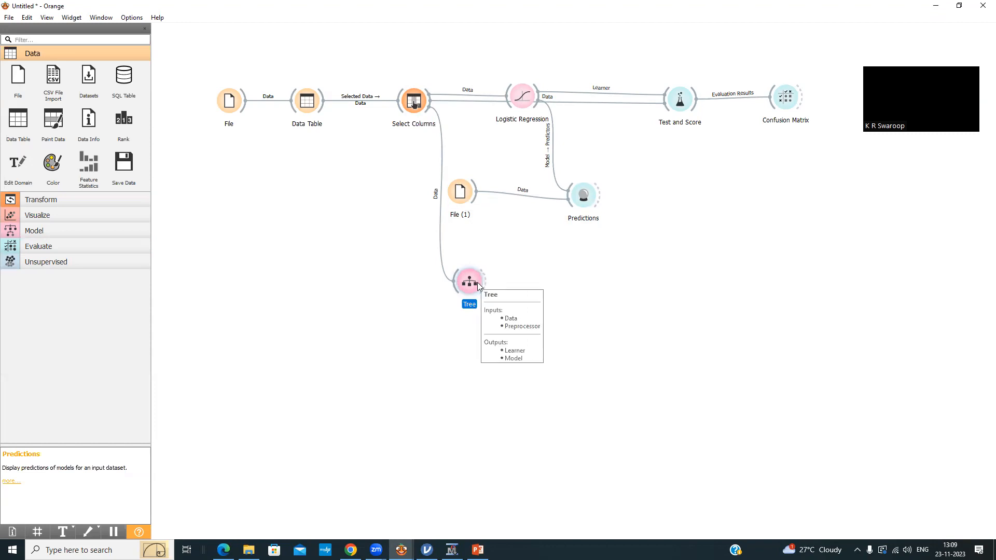
- Add a Tree Viewer widget to the right of Tree and connect the Tree model to it
{"action": "left_click", "coordinate": [41, 219]}
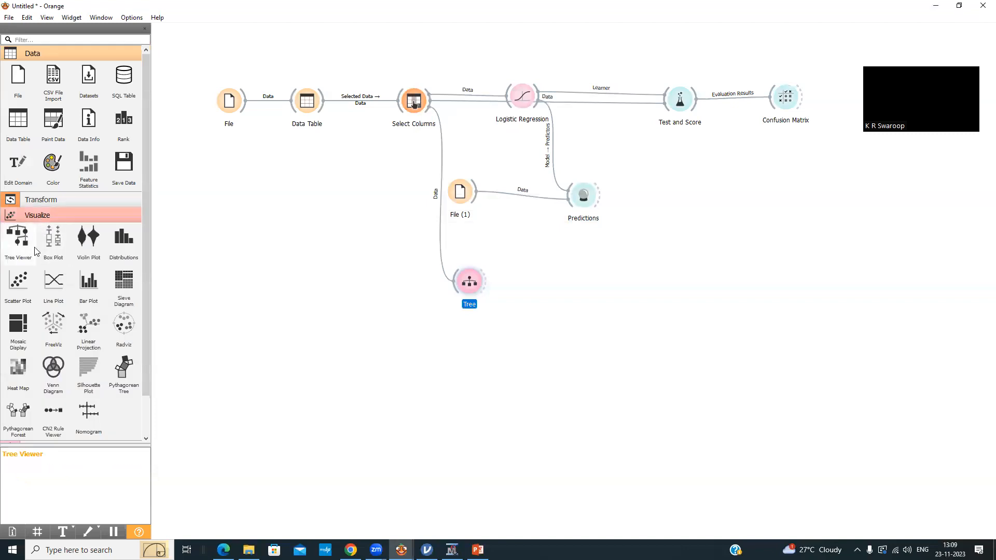
{"action": "left_click_drag", "start_coordinate": [24, 241], "coordinate": [559, 280]}
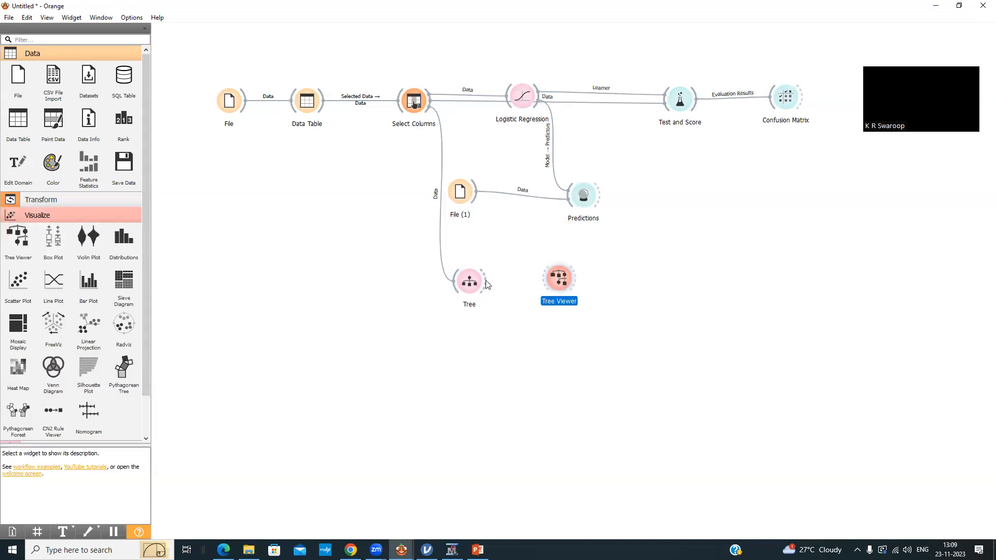
{"action": "left_click_drag", "start_coordinate": [485, 284], "coordinate": [546, 280]}
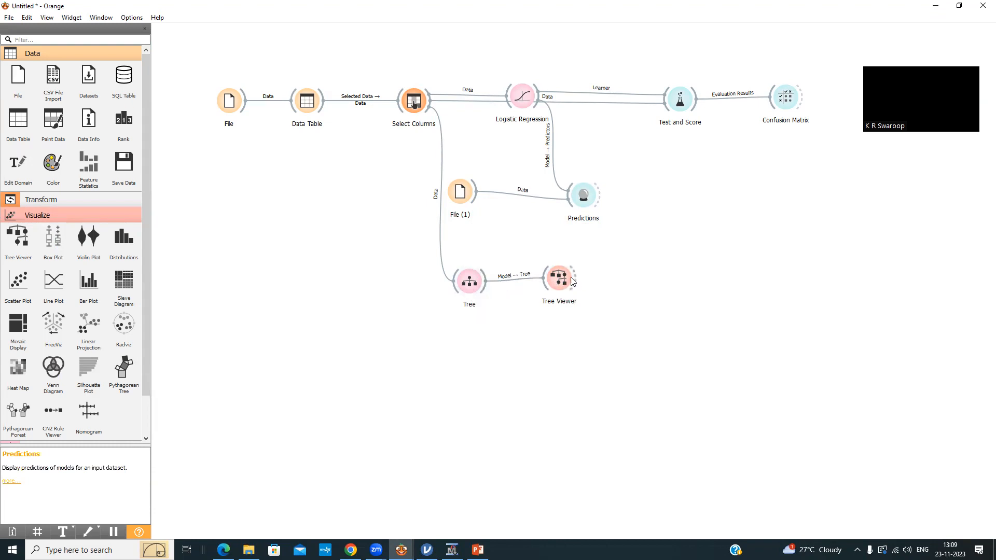
- Examine the full classification tree in Tree Viewer, following the Openness, Extraversion, Conscientiousness and Neuroticism splits down to the party leaves
{"action": "mouse_move", "coordinate": [569, 281]}
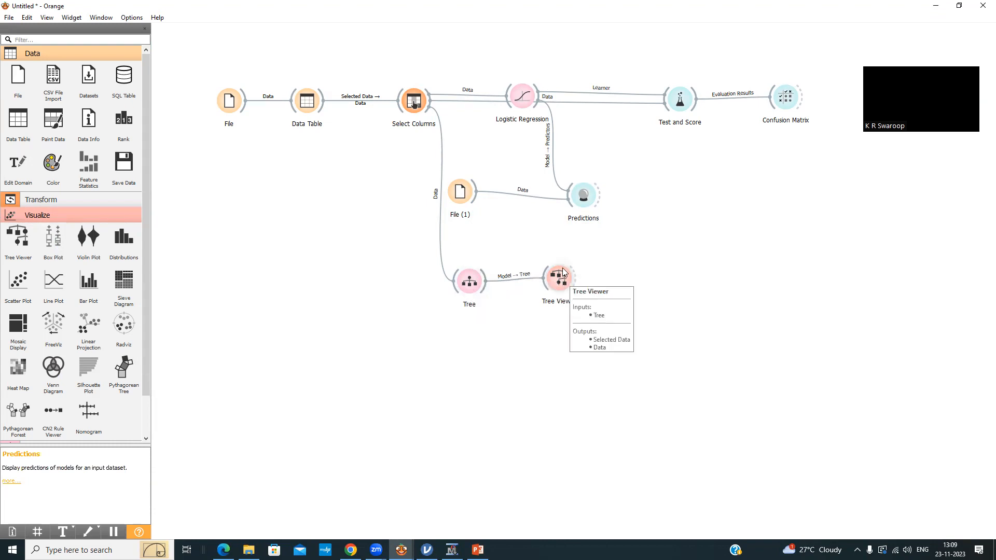
{"action": "double_click", "coordinate": [563, 271]}
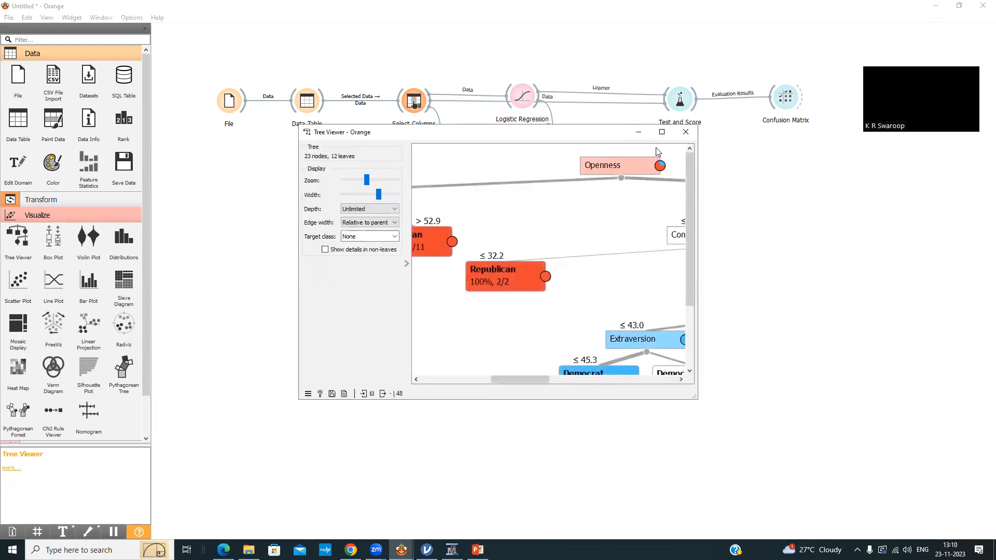
{"action": "left_click", "coordinate": [662, 132]}
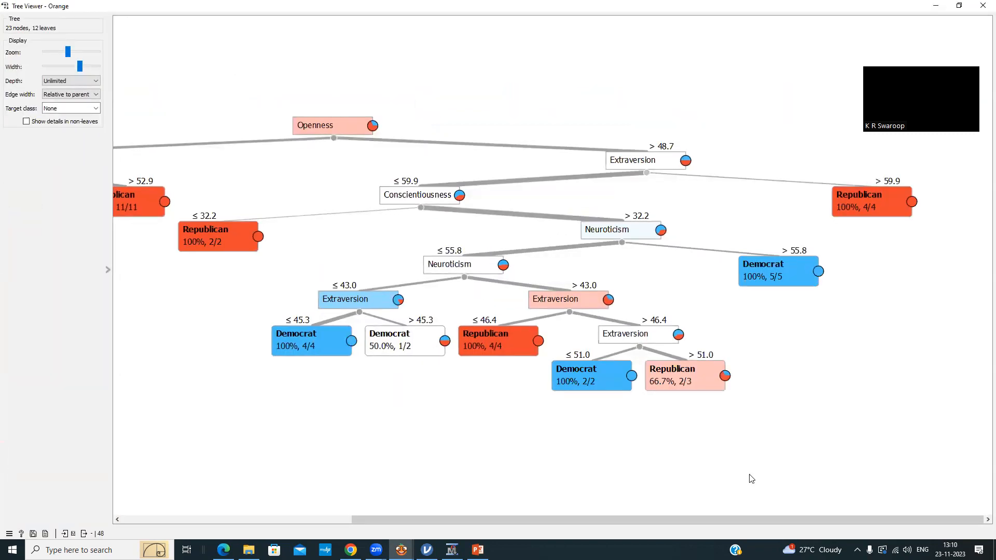
{"action": "left_click_drag", "start_coordinate": [752, 520], "coordinate": [577, 539]}
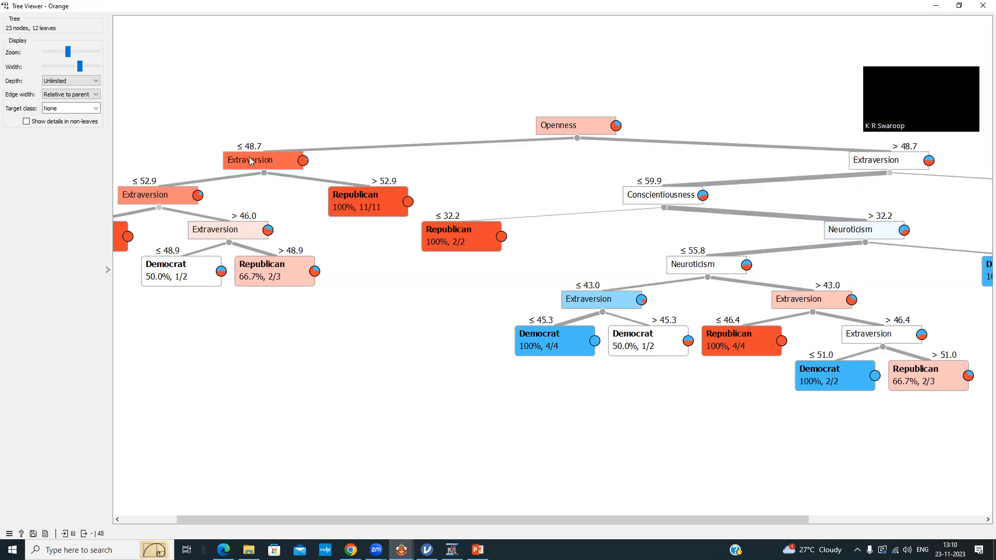
{"action": "mouse_move", "coordinate": [249, 162]}
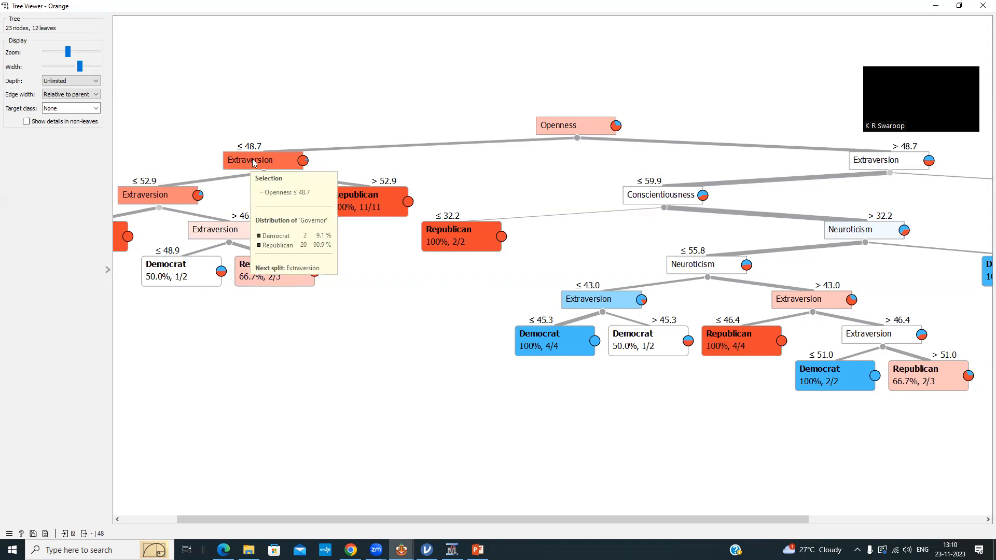
{"action": "mouse_move", "coordinate": [145, 186]}
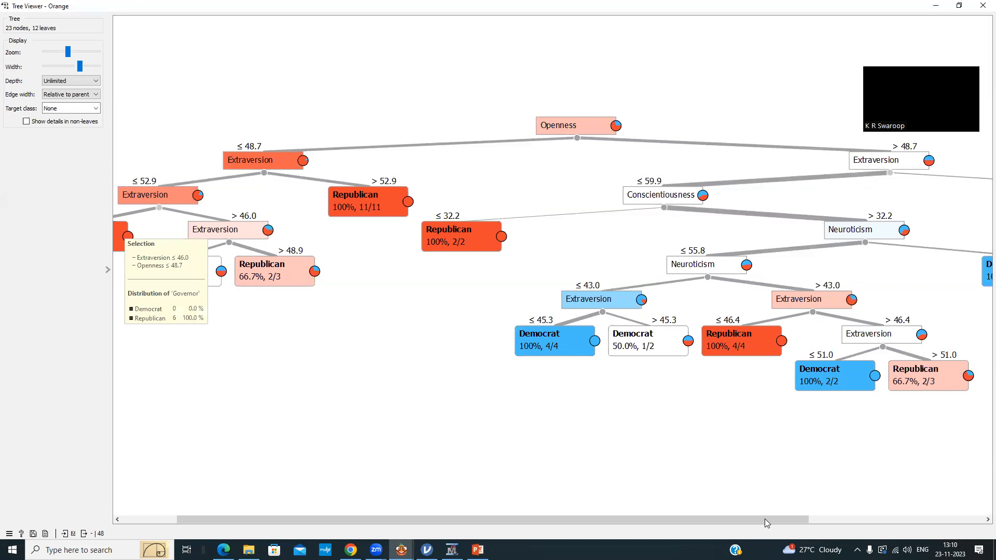
{"action": "left_click_drag", "start_coordinate": [637, 520], "coordinate": [812, 530]}
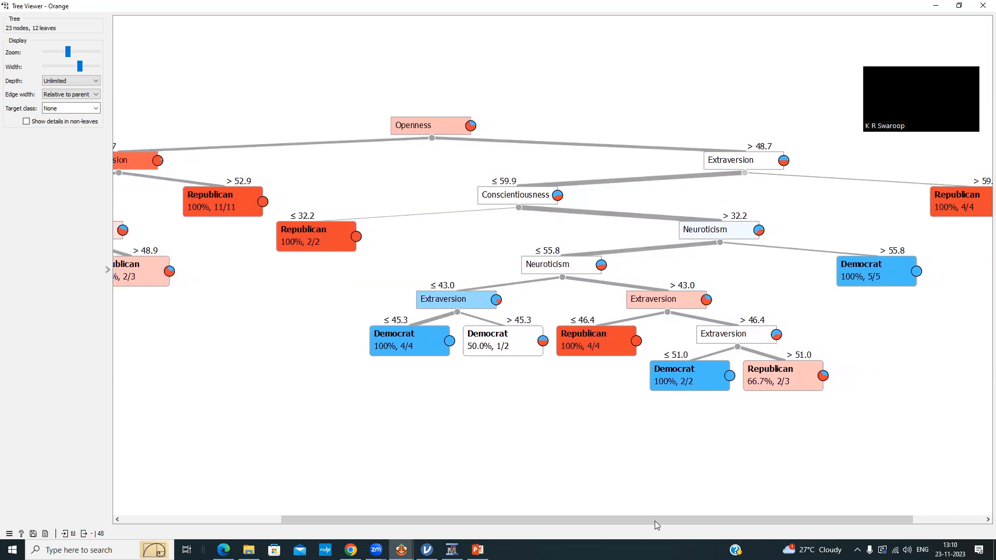
{"action": "left_click_drag", "start_coordinate": [631, 523], "coordinate": [580, 524]}
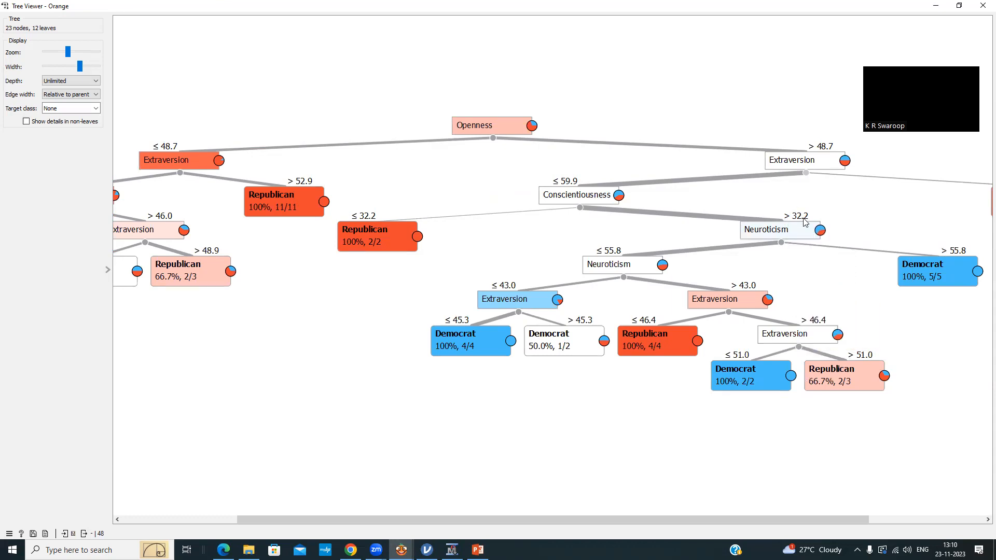
{"action": "mouse_move", "coordinate": [613, 265]}
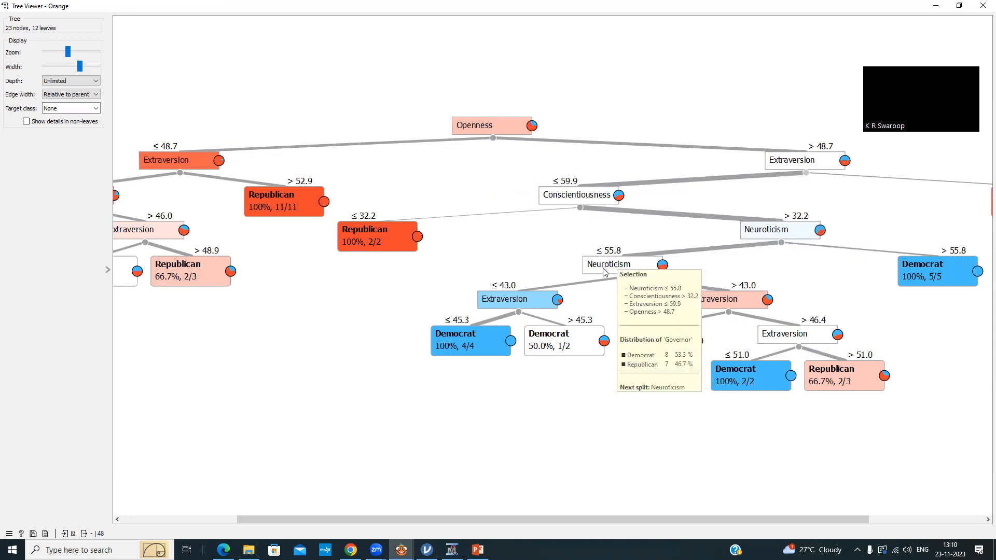
{"action": "mouse_move", "coordinate": [467, 360]}
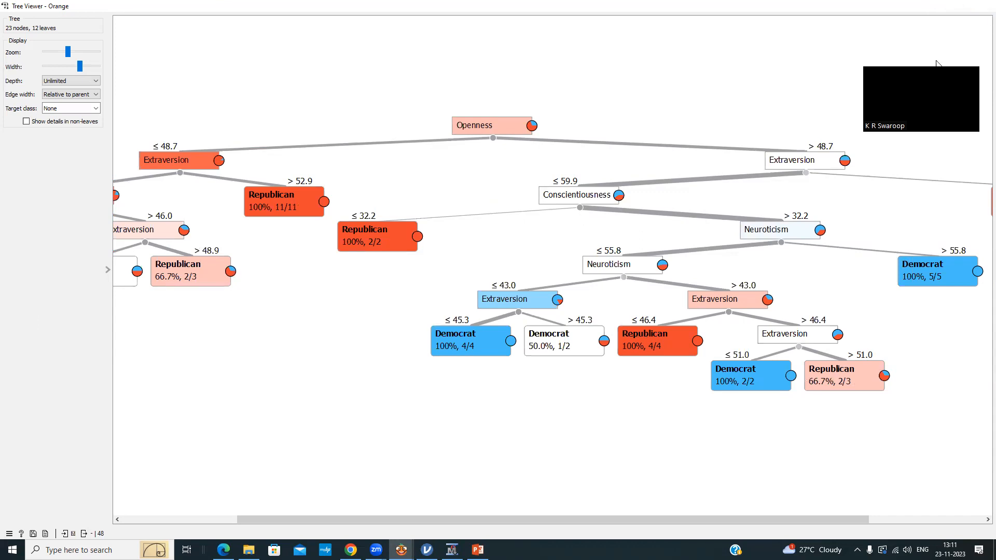
{"action": "left_click", "coordinate": [983, 6]}
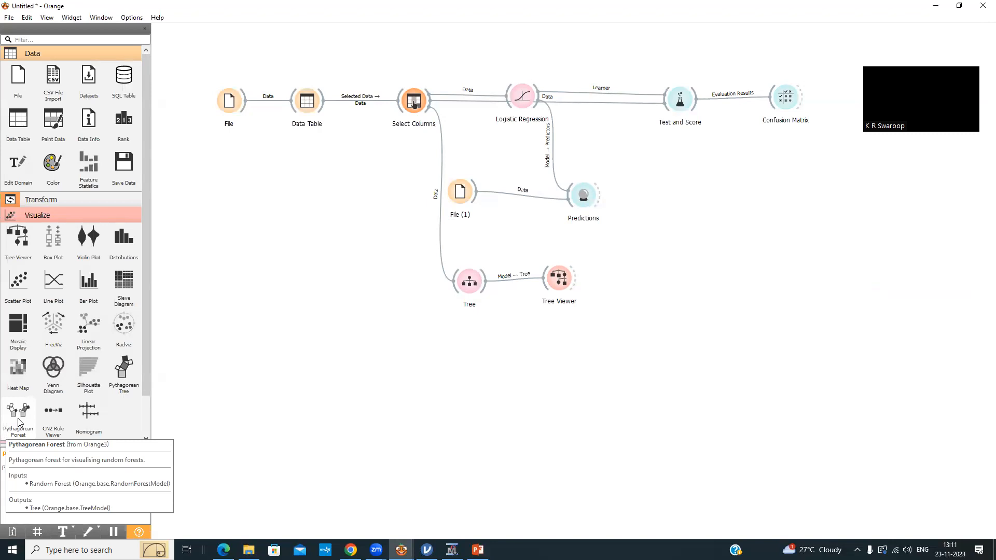
- Add a Random Forest widget below Tree, fed with data from Select Columns
{"action": "mouse_move", "coordinate": [18, 421]}
{"action": "left_mouse_down"}
{"action": "mouse_move", "coordinate": [446, 360]}
{"action": "mouse_move", "coordinate": [76, 432]}
{"action": "mouse_move", "coordinate": [18, 424]}
{"action": "left_mouse_up"}
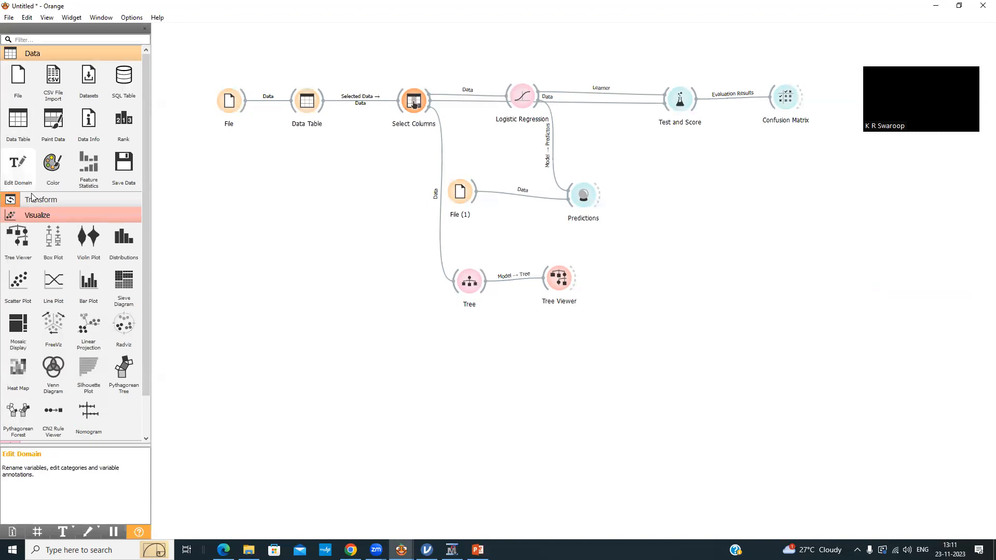
{"action": "scroll", "coordinate": [65, 390], "scroll_direction": "down", "scroll_amount": 1}
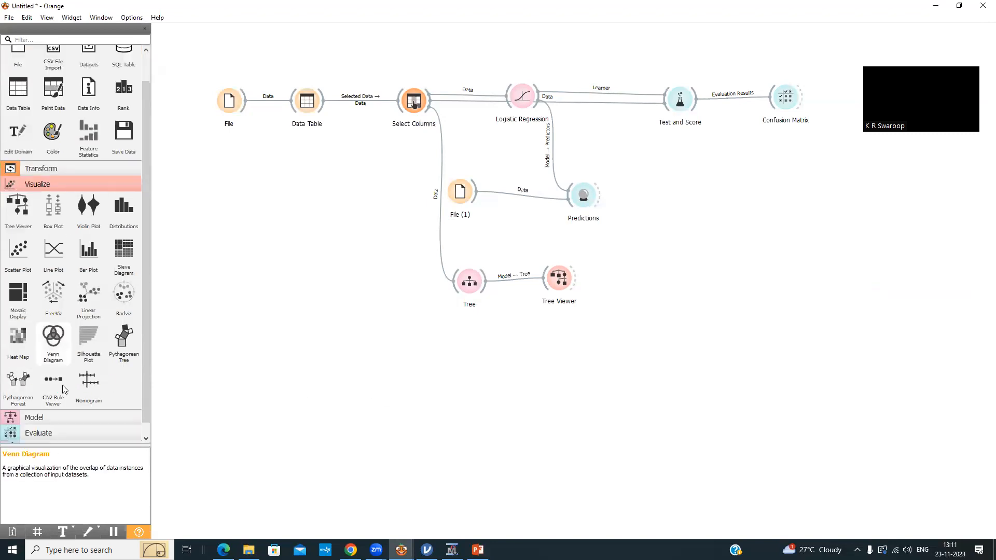
{"action": "scroll", "coordinate": [78, 400], "scroll_direction": "down", "scroll_amount": 1}
{"action": "left_click", "coordinate": [74, 401]}
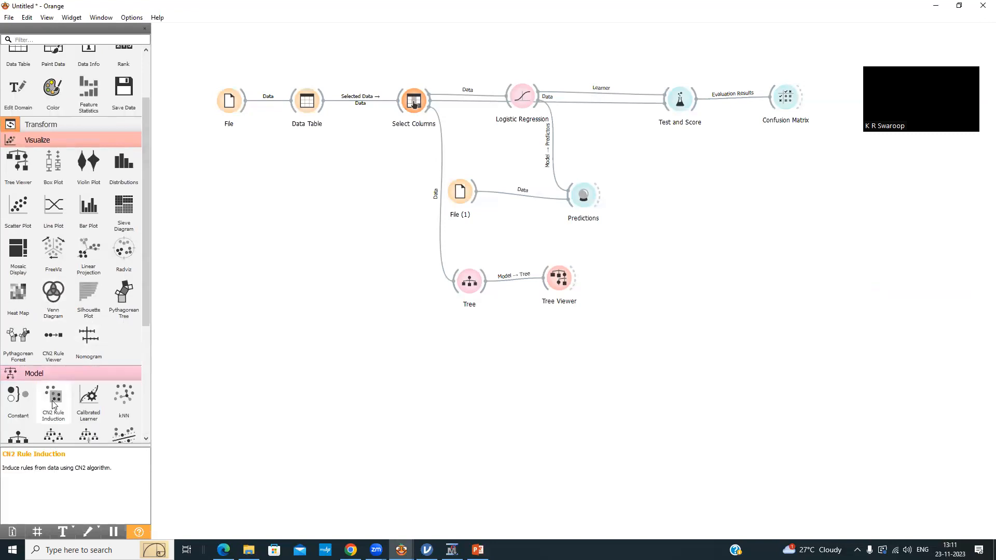
{"action": "left_click_drag", "start_coordinate": [145, 305], "coordinate": [156, 453]}
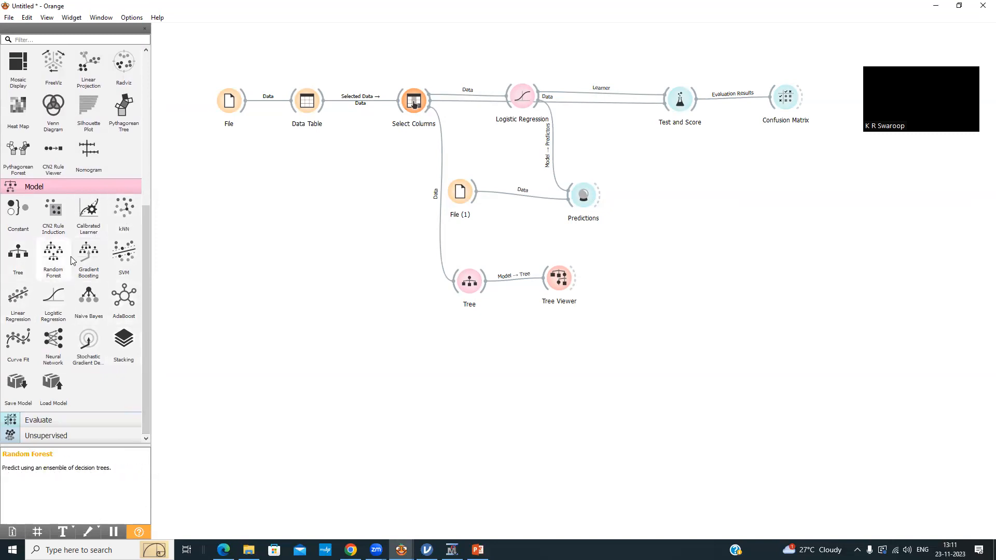
{"action": "left_click_drag", "start_coordinate": [43, 260], "coordinate": [469, 358]}
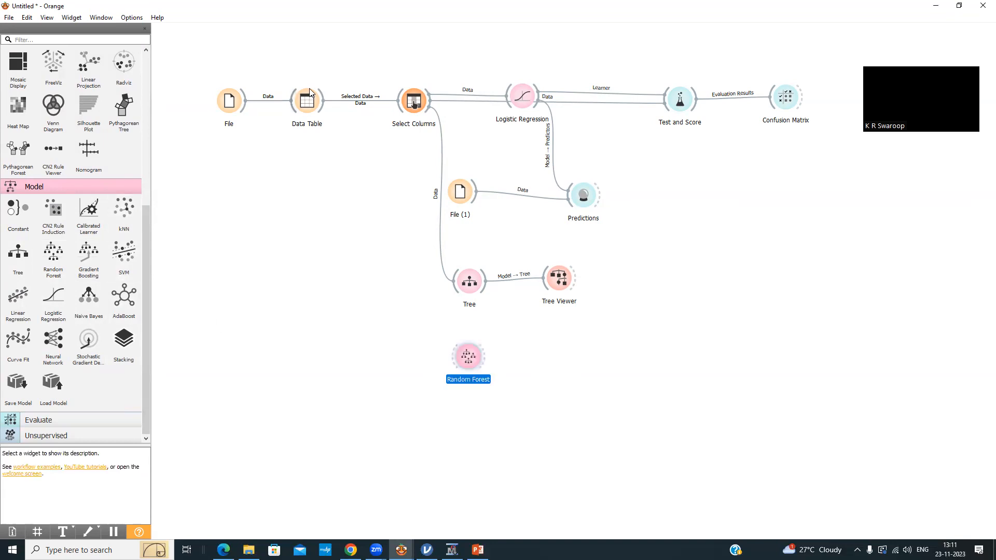
{"action": "left_click_drag", "start_coordinate": [429, 105], "coordinate": [452, 365]}
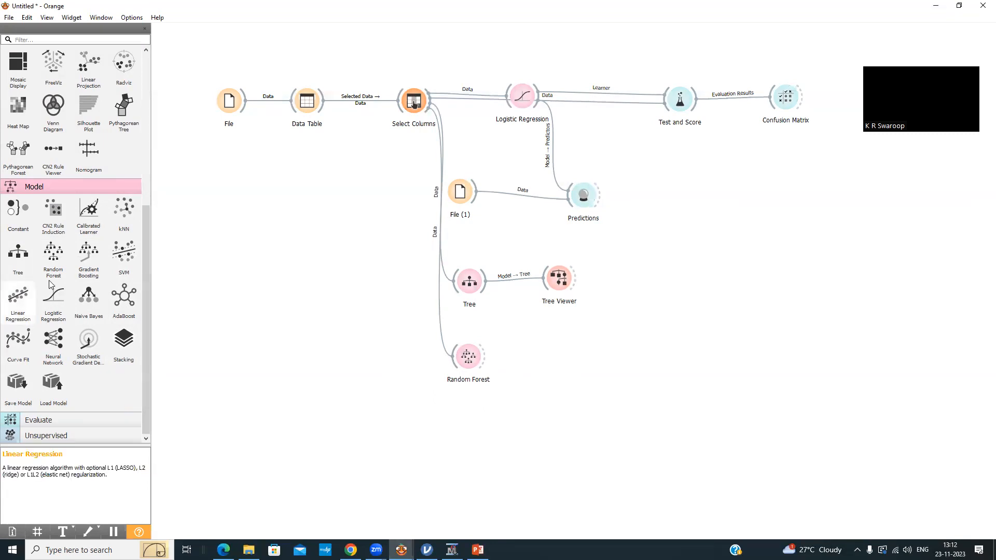
{"action": "scroll", "coordinate": [65, 205], "scroll_direction": "up", "scroll_amount": 5}
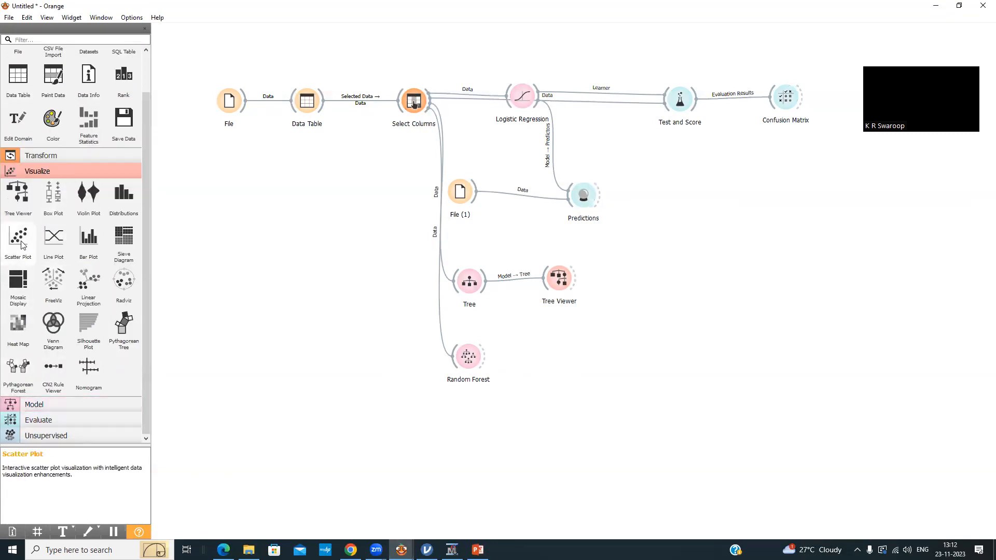
{"action": "left_click_drag", "start_coordinate": [123, 326], "coordinate": [563, 338]}
{"action": "left_click_drag", "start_coordinate": [486, 359], "coordinate": [557, 341]}
{"action": "left_click", "coordinate": [568, 349]}
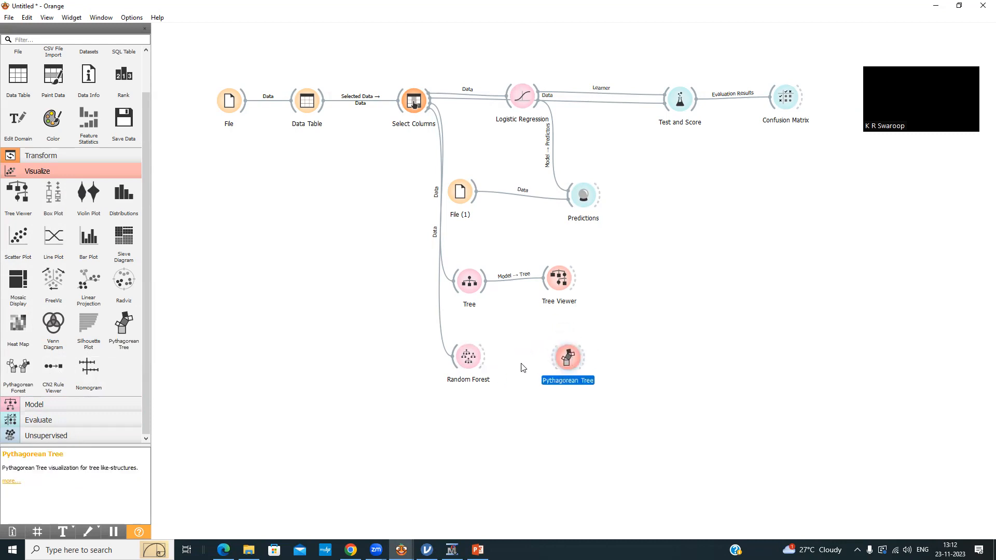
{"action": "left_click", "coordinate": [124, 328]}
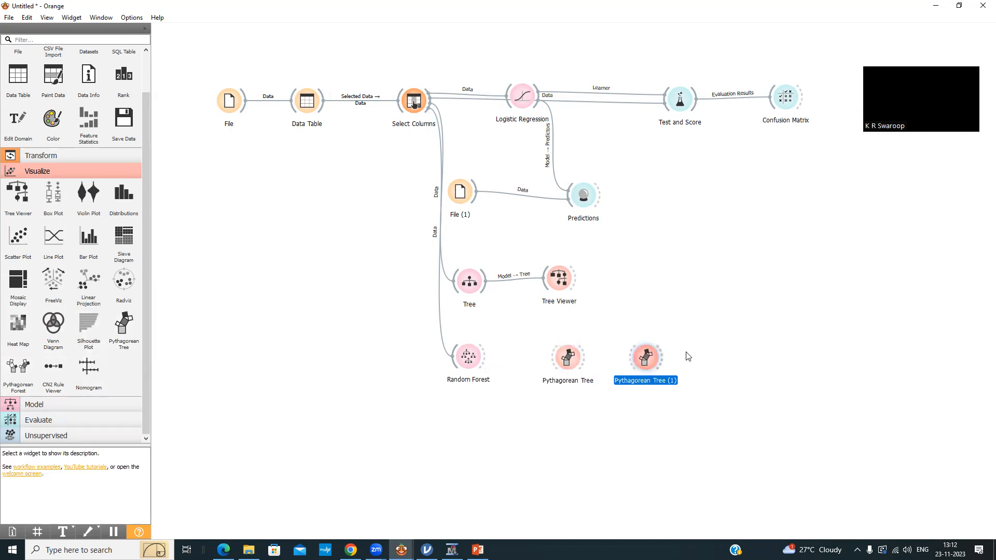
{"action": "key", "text": "Delete"}
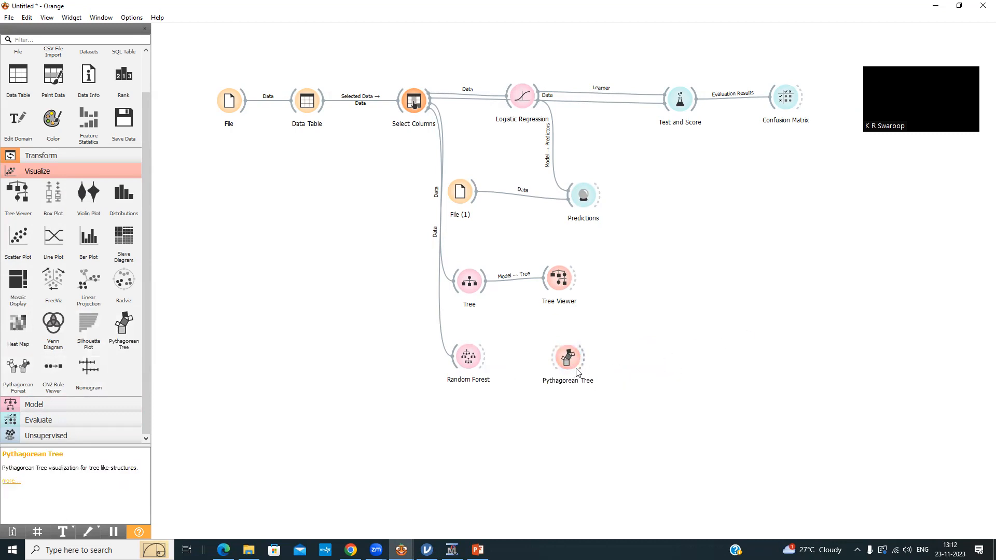
{"action": "key", "text": "Delete"}
- Add a Pythagorean Forest widget beside Random Forest, connect the Random Forest model to it, and look through its trees
{"action": "left_click_drag", "start_coordinate": [18, 372], "coordinate": [568, 349]}
{"action": "left_click_drag", "start_coordinate": [485, 356], "coordinate": [565, 342]}
{"action": "double_click", "coordinate": [561, 348]}
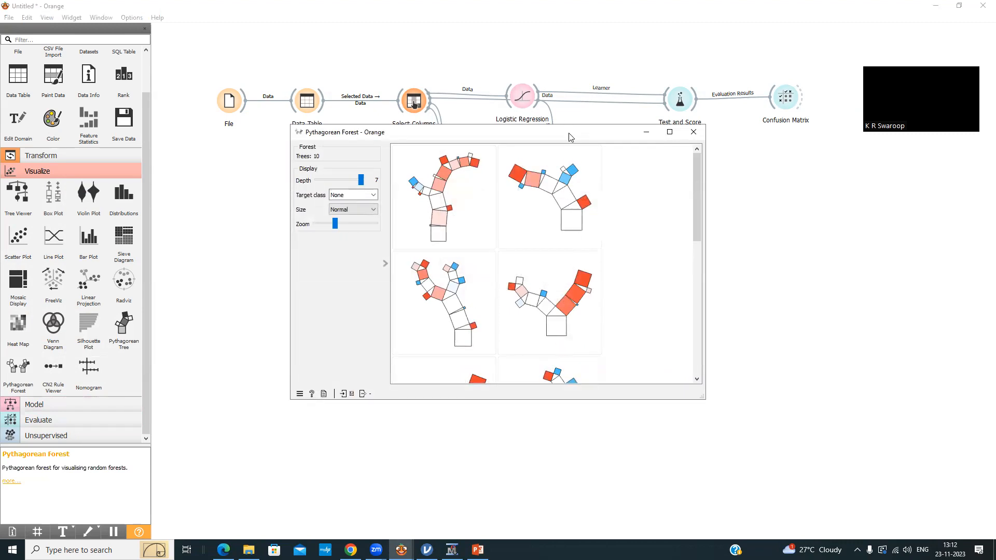
{"action": "left_click_drag", "start_coordinate": [569, 137], "coordinate": [891, 142]}
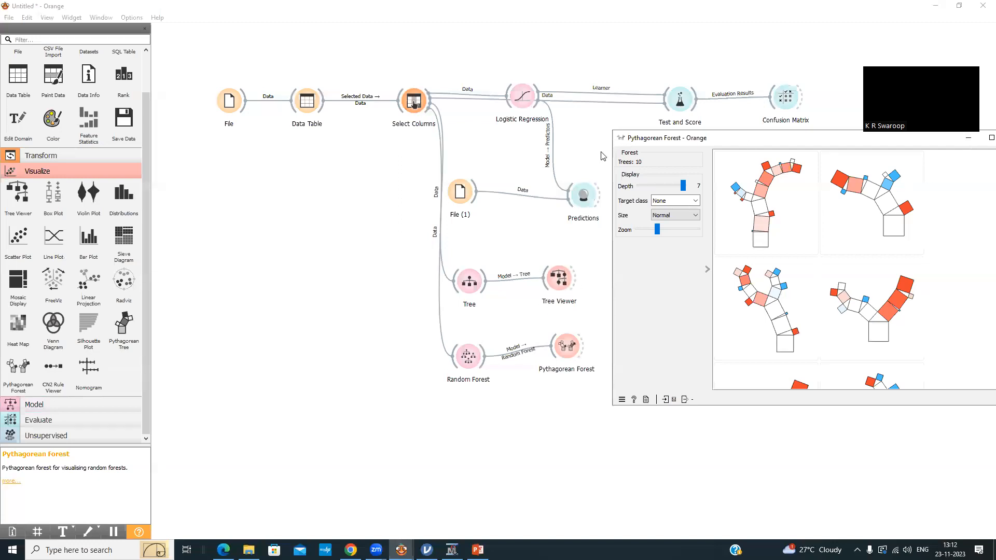
{"action": "left_click_drag", "start_coordinate": [753, 139], "coordinate": [502, 149]}
{"action": "left_click_drag", "start_coordinate": [769, 181], "coordinate": [759, 210]}
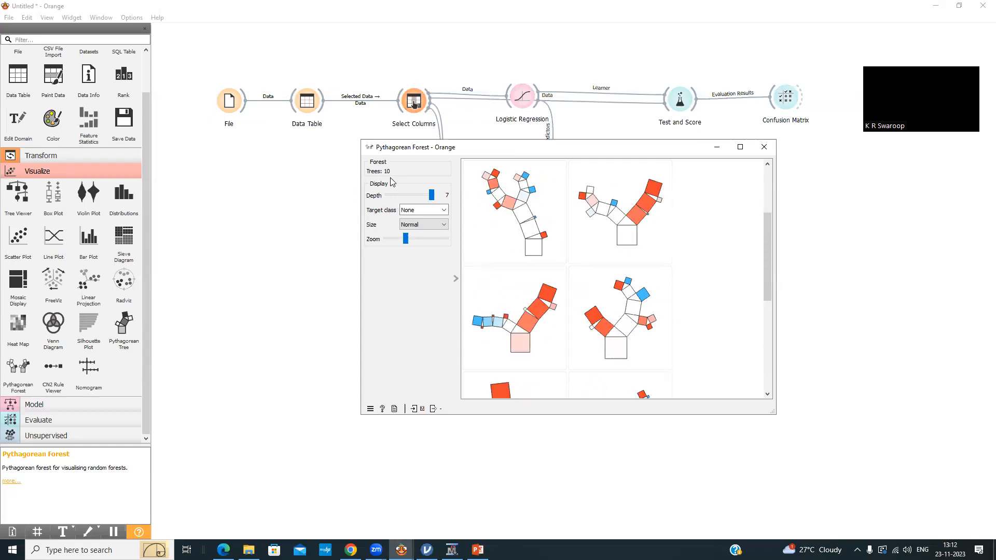
- Set the number of trees in Random Forest to 15
{"action": "left_click", "coordinate": [764, 147]}
{"action": "left_click", "coordinate": [468, 356]}
{"action": "right_click", "coordinate": [468, 356]}
{"action": "key", "text": "Escape"}
{"action": "double_click", "coordinate": [468, 357]}
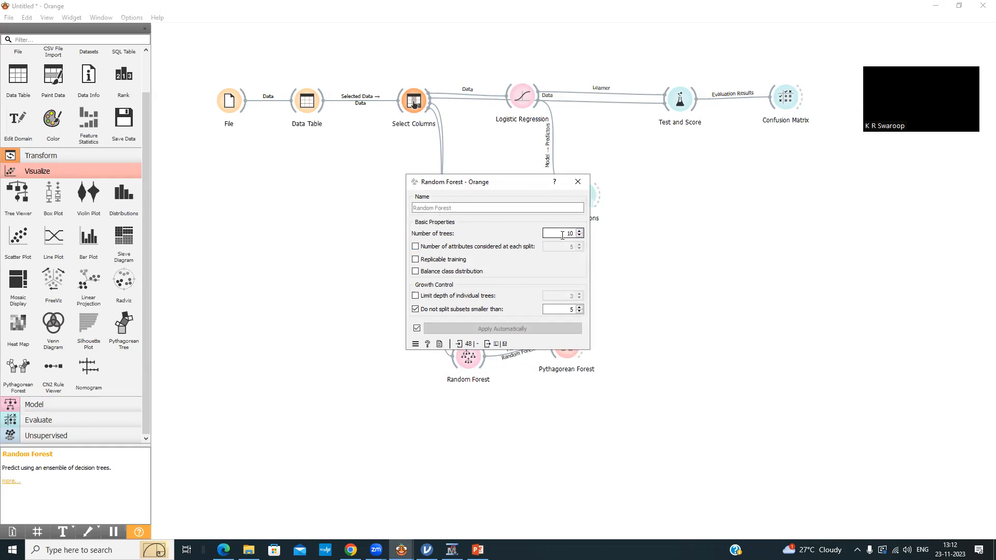
{"action": "double_click", "coordinate": [565, 234]}
{"action": "left_click", "coordinate": [577, 184]}
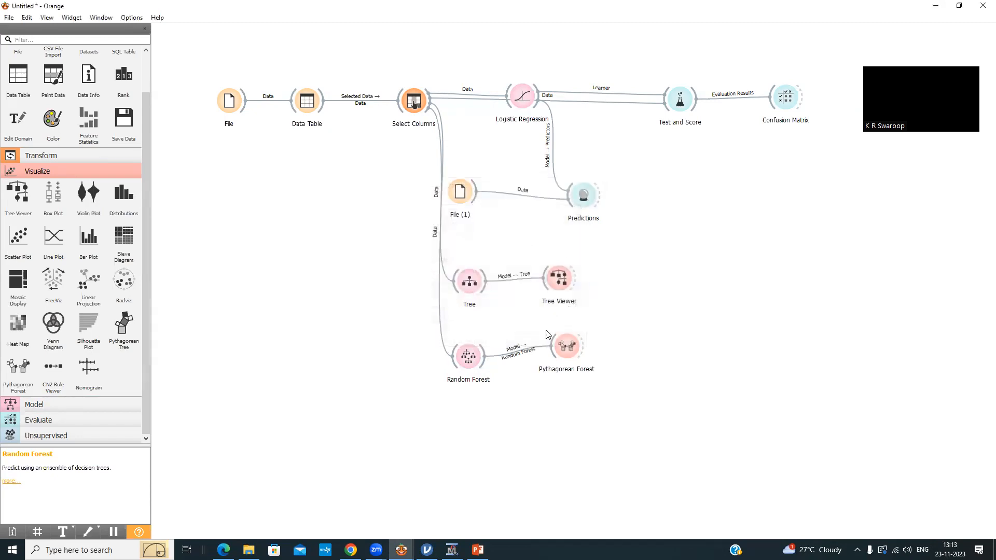
- Review the regenerated trees in Pythagorean Forest and recheck the number of trees set in Random Forest
{"action": "double_click", "coordinate": [566, 348]}
{"action": "scroll", "coordinate": [607, 255], "scroll_direction": "down", "scroll_amount": 10}
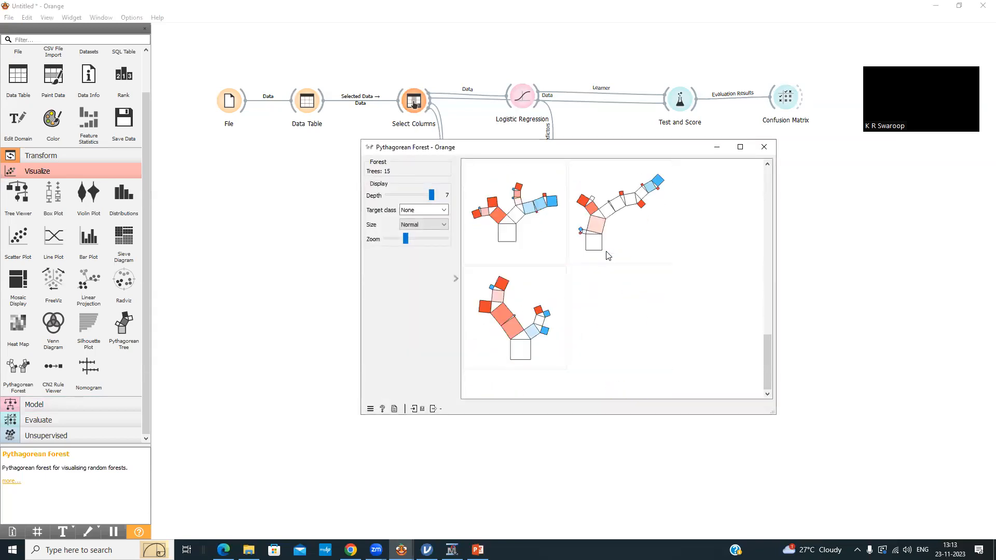
{"action": "scroll", "coordinate": [608, 255], "scroll_direction": "up", "scroll_amount": 3}
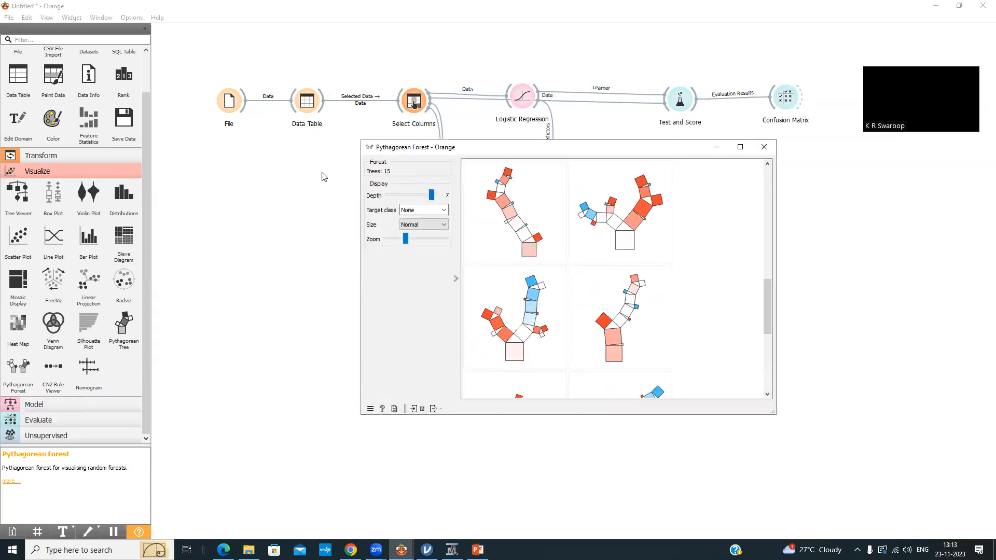
{"action": "scroll", "coordinate": [551, 260], "scroll_direction": "up", "scroll_amount": 3}
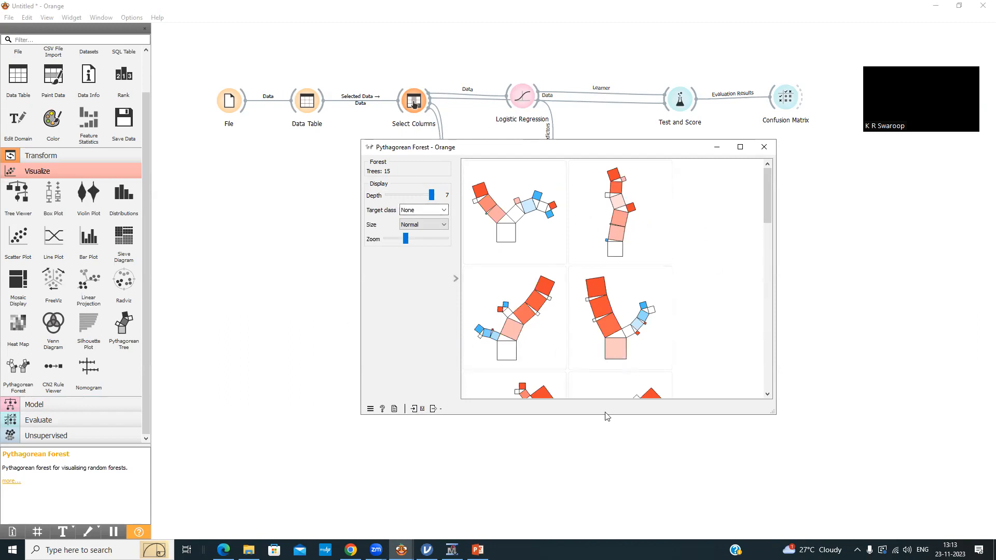
{"action": "left_click", "coordinate": [763, 147]}
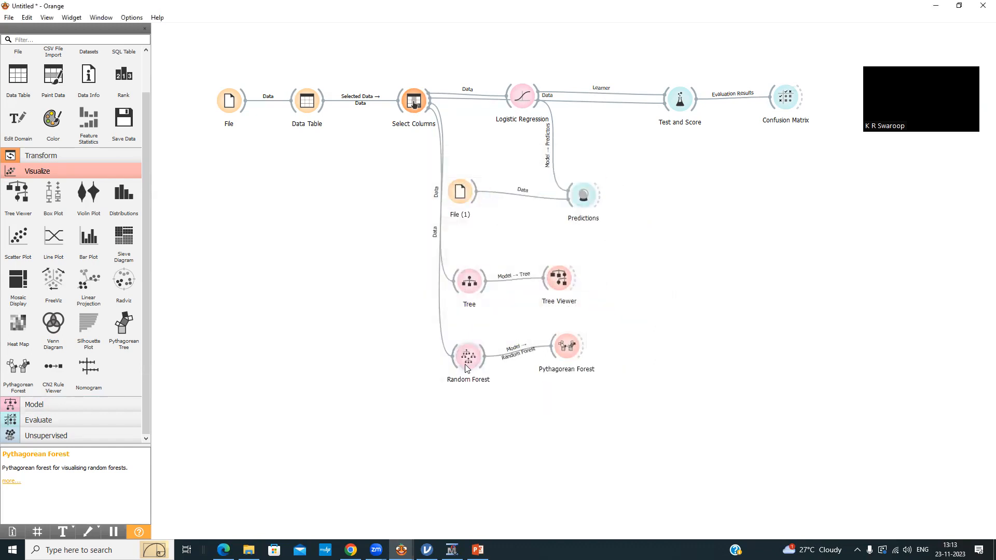
{"action": "double_click", "coordinate": [466, 358]}
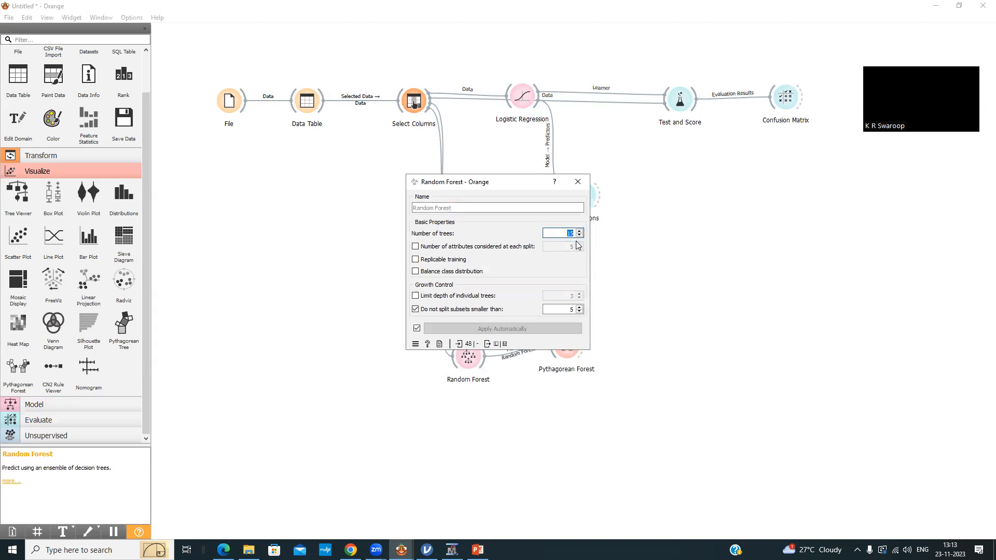
{"action": "left_click", "coordinate": [581, 181]}
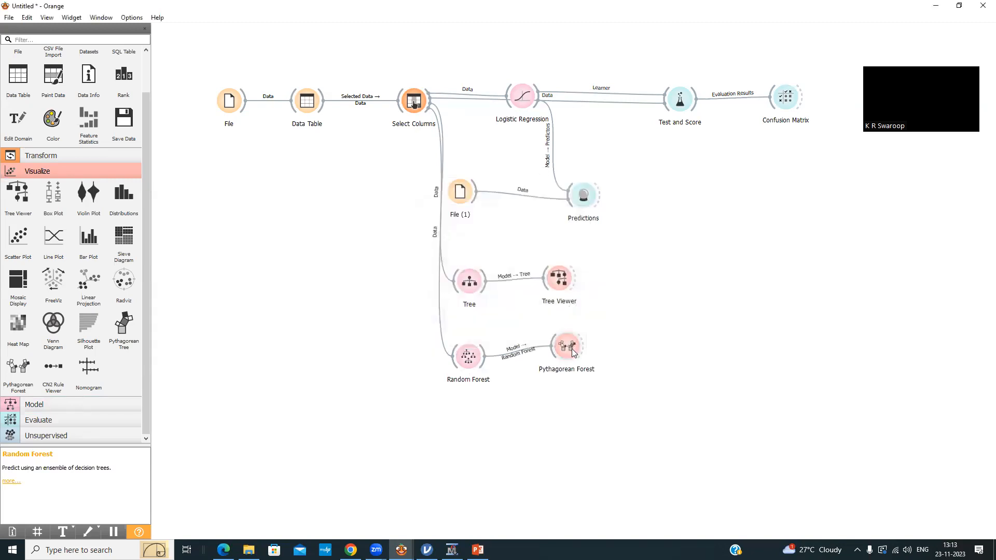
{"action": "double_click", "coordinate": [572, 354]}
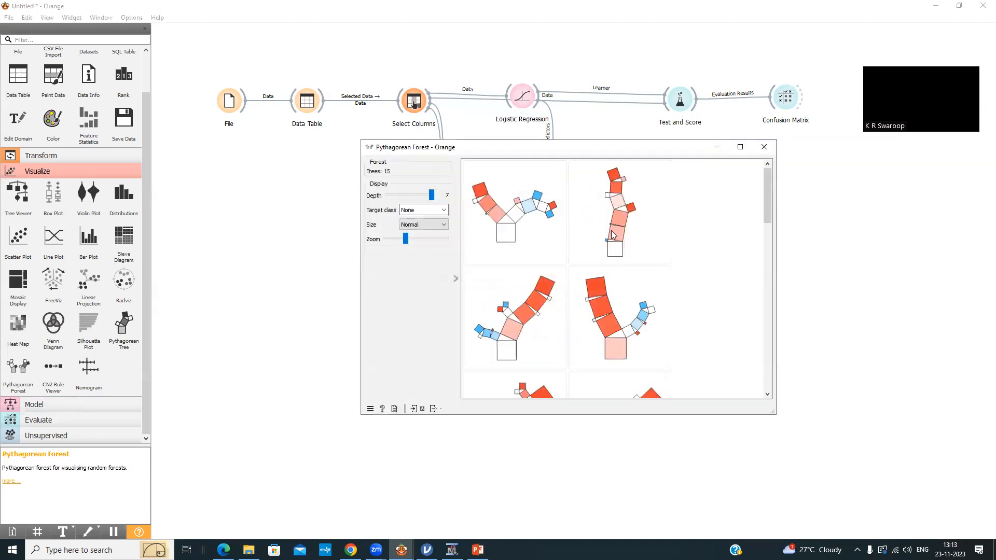
{"action": "left_click", "coordinate": [764, 147]}
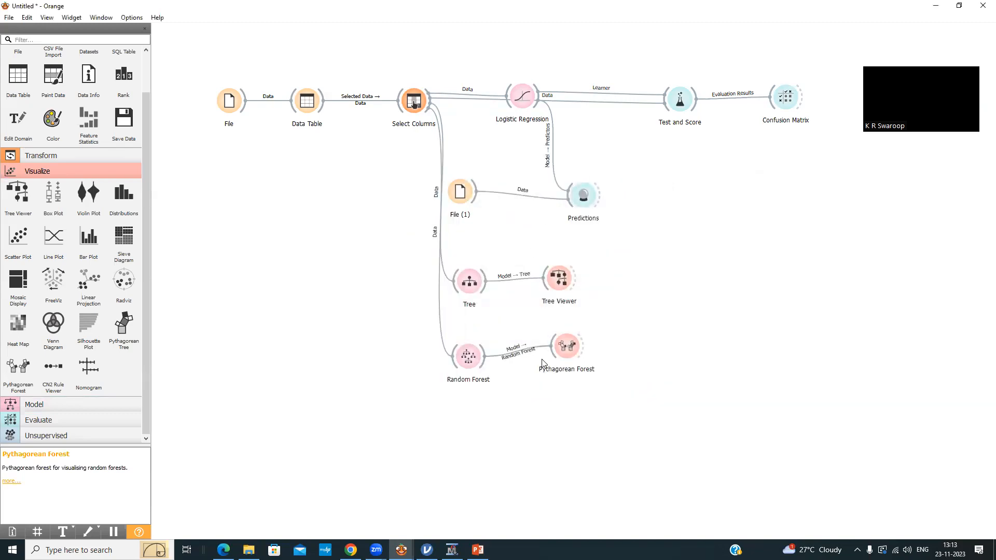
- Look through the trees in Pythagorean Forest and select the second tree in the first row
{"action": "double_click", "coordinate": [569, 353]}
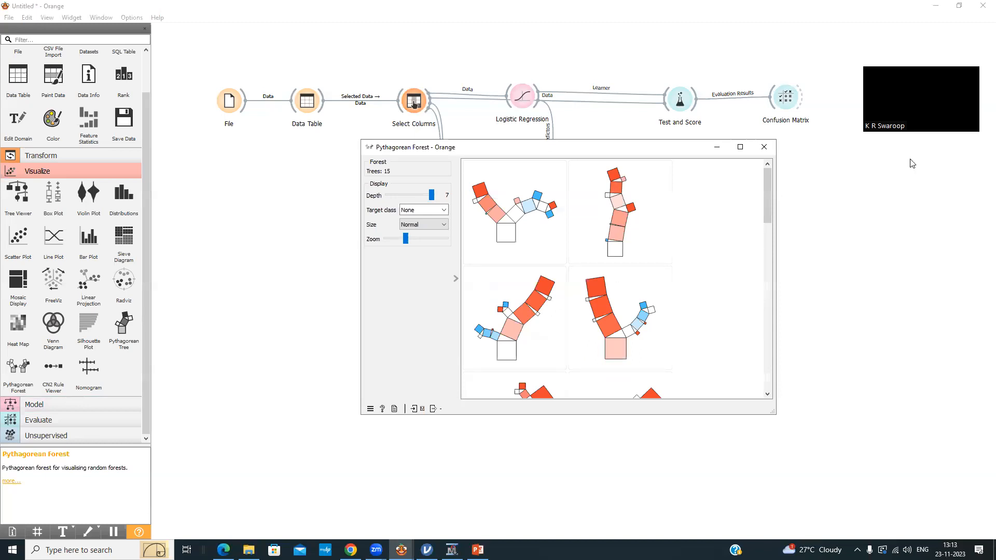
{"action": "scroll", "coordinate": [606, 225], "scroll_direction": "down", "scroll_amount": 5}
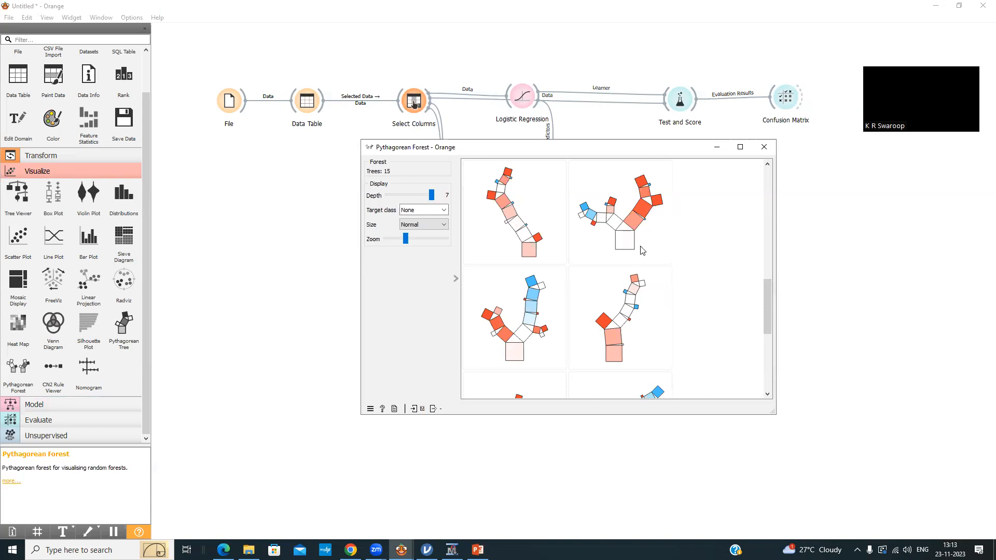
{"action": "left_click_drag", "start_coordinate": [768, 318], "coordinate": [762, 165]}
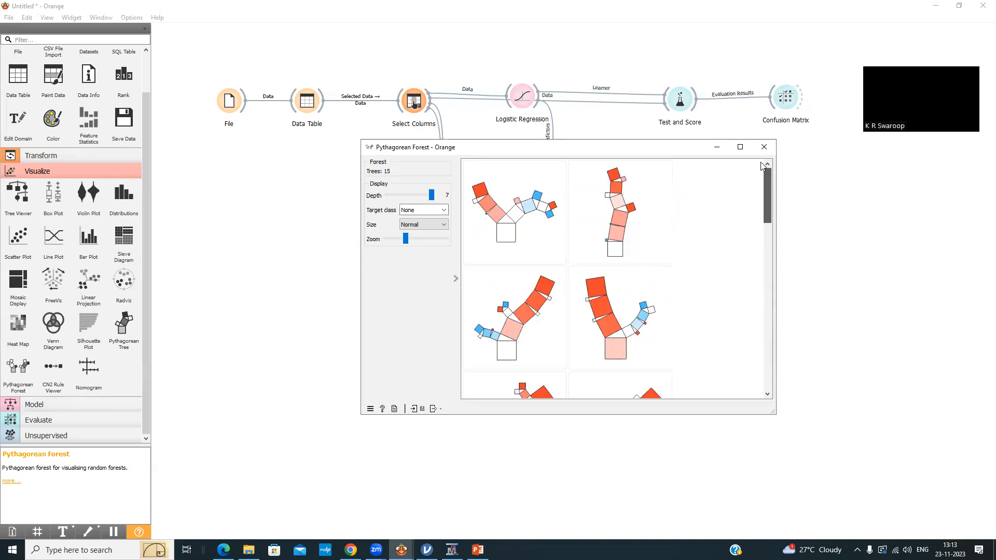
{"action": "left_click", "coordinate": [602, 228]}
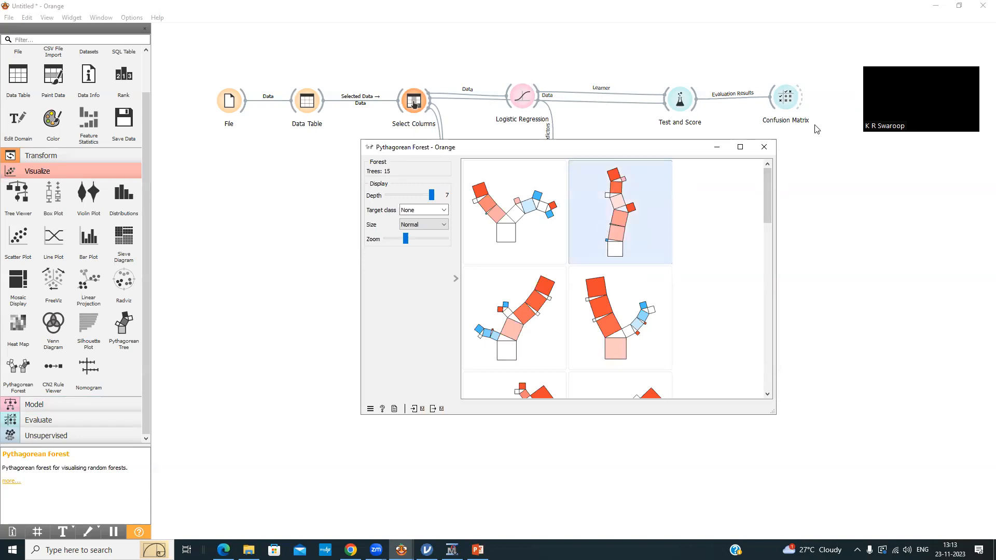
{"action": "left_click", "coordinate": [770, 148]}
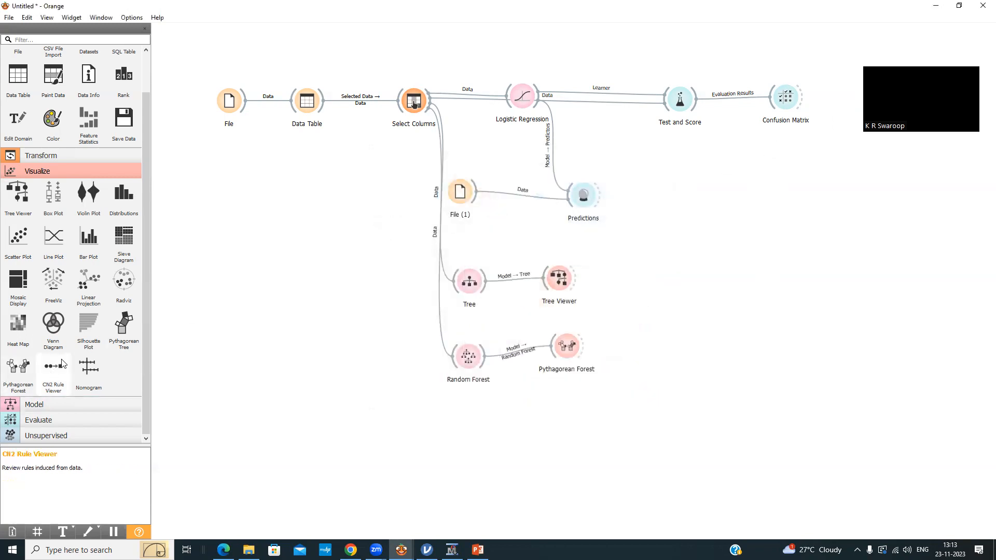
- Add a Pythagorean Tree widget fed by Pythagorean Forest's selected tree, and inspect the split details of its nodes
{"action": "left_click_drag", "start_coordinate": [125, 331], "coordinate": [680, 324]}
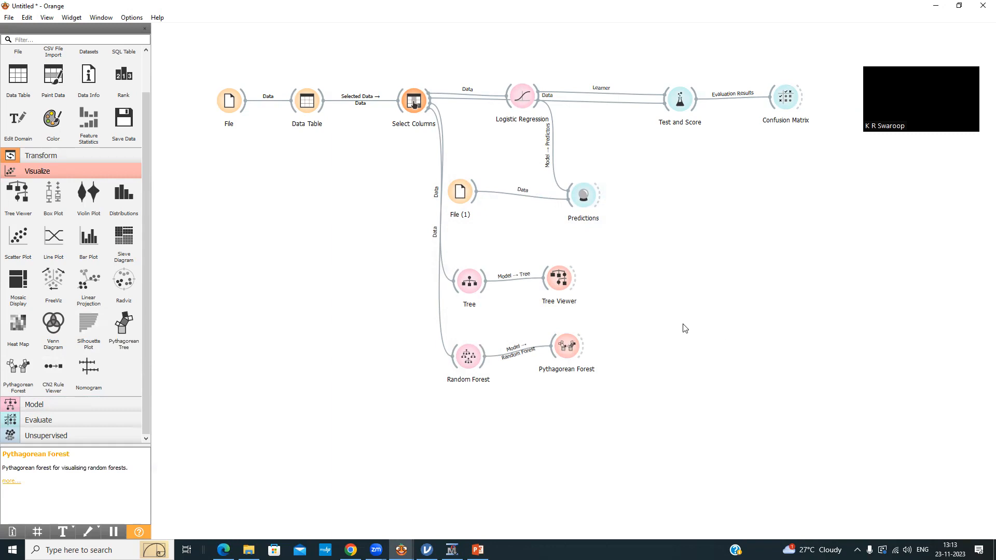
{"action": "left_click_drag", "start_coordinate": [584, 348], "coordinate": [667, 323]}
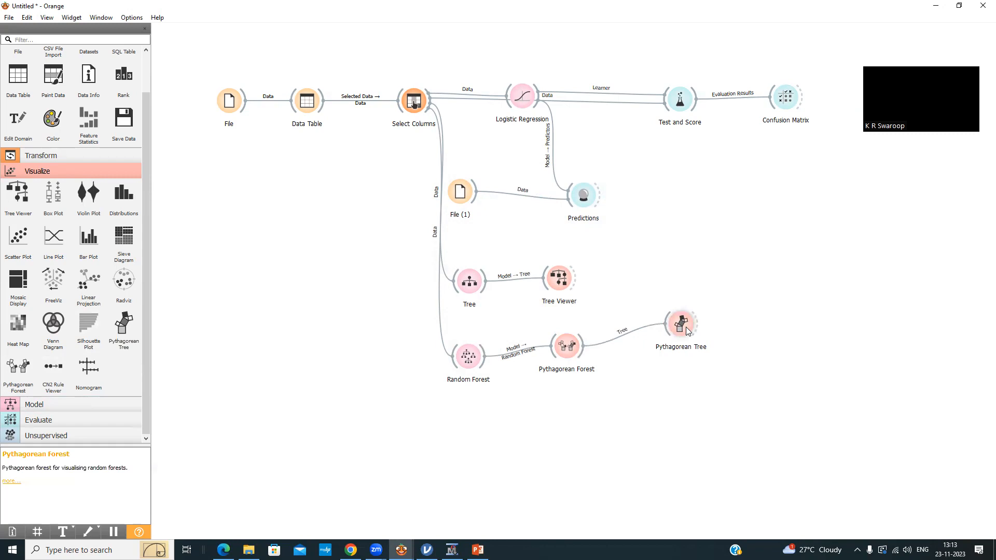
{"action": "double_click", "coordinate": [686, 327]}
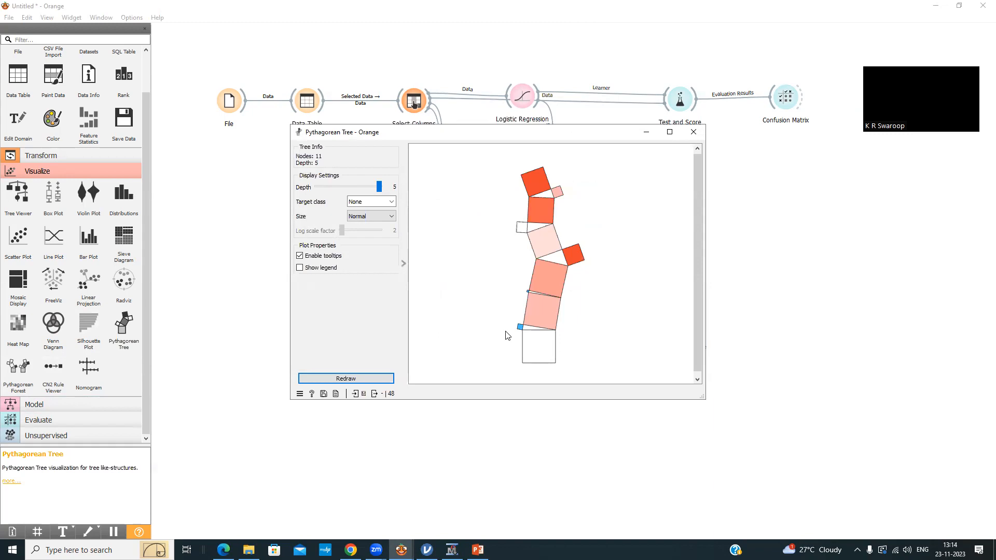
{"action": "mouse_move", "coordinate": [559, 267]}
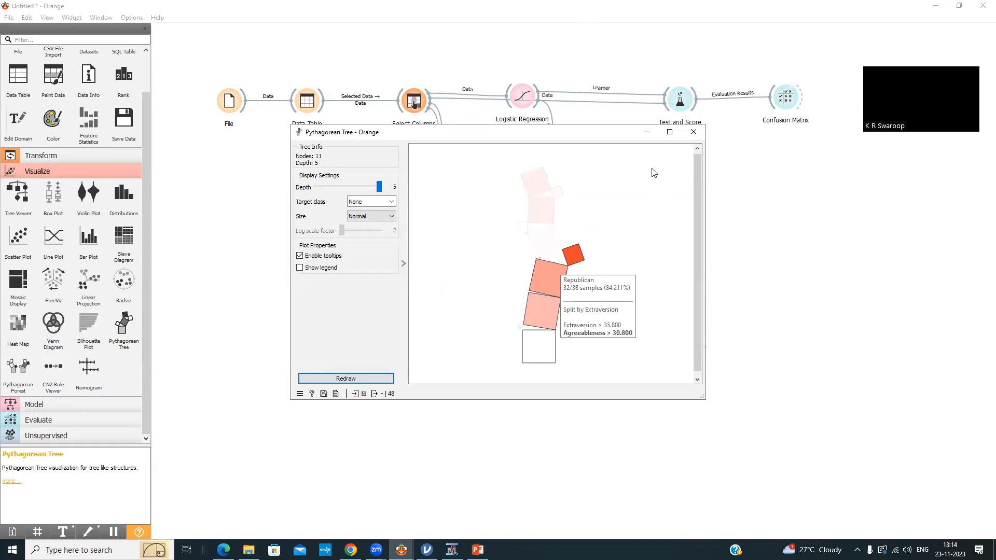
{"action": "left_click", "coordinate": [693, 132]}
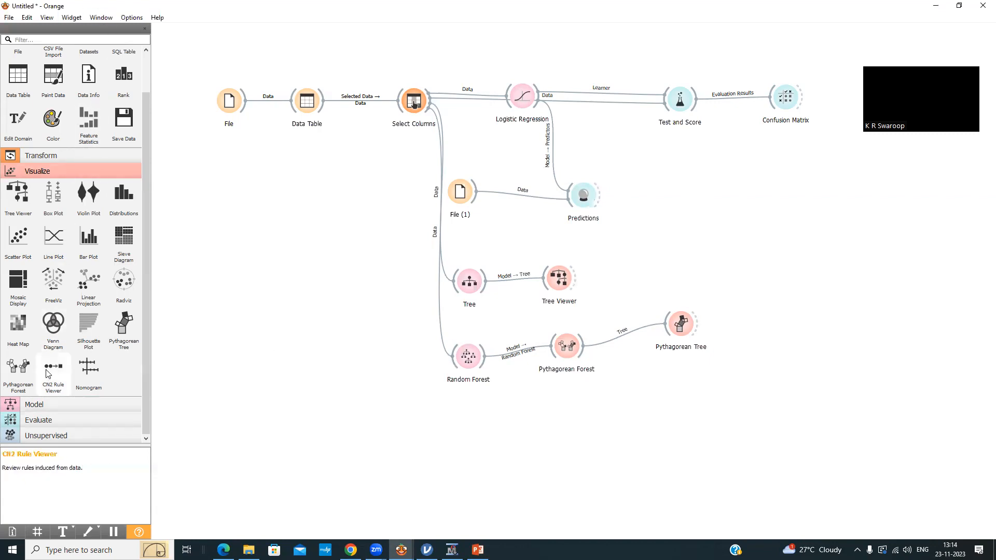
- Add a second Test and Score widget and connect Logistic Regression, Tree and Random Forest to it as learners
{"action": "left_click", "coordinate": [64, 420]}
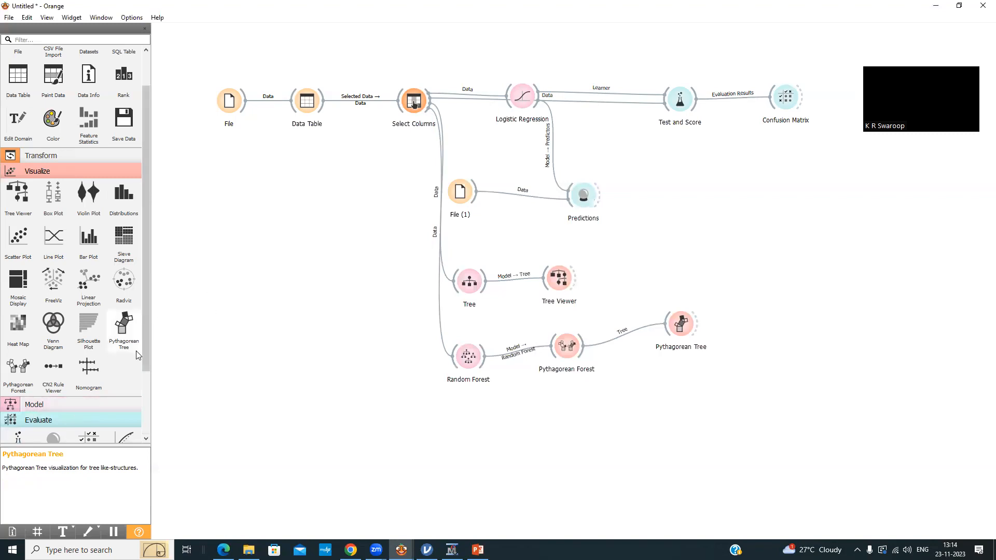
{"action": "left_click_drag", "start_coordinate": [144, 356], "coordinate": [144, 418]}
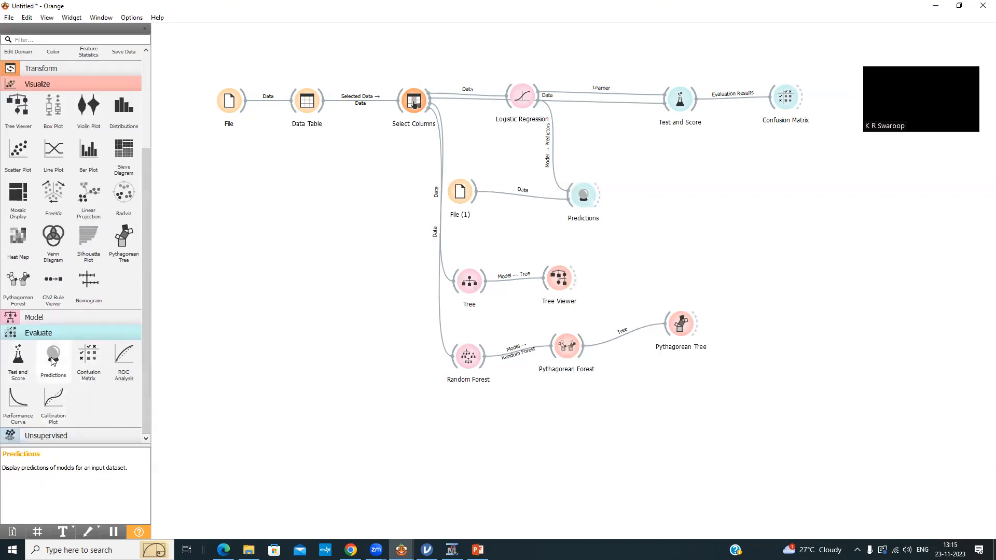
{"action": "left_click_drag", "start_coordinate": [18, 357], "coordinate": [804, 248]}
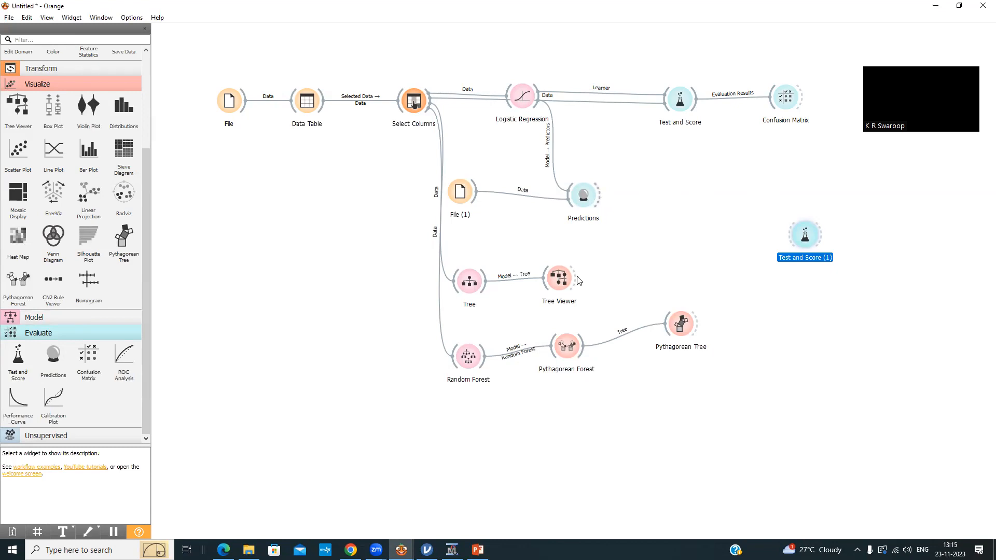
{"action": "left_click_drag", "start_coordinate": [538, 98], "coordinate": [789, 235]}
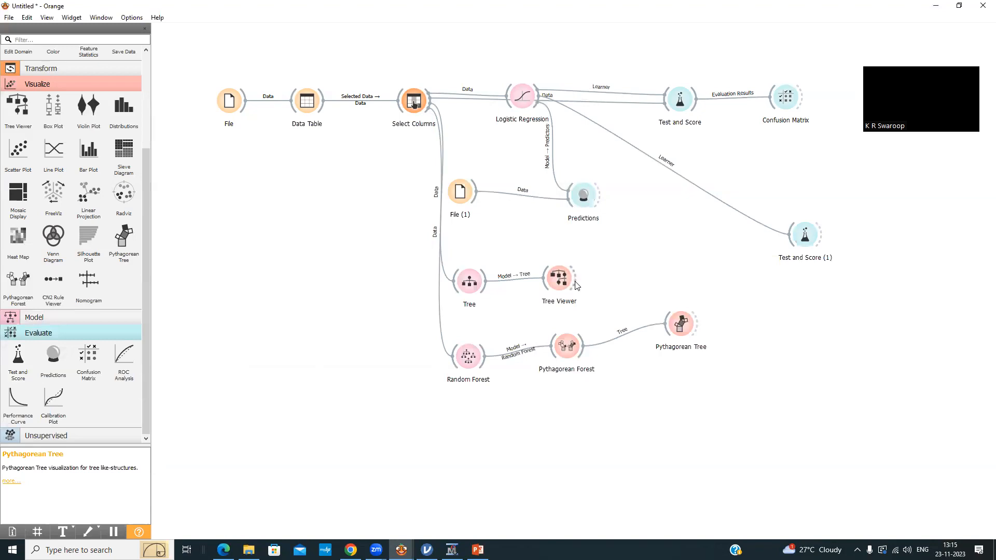
{"action": "mouse_move", "coordinate": [575, 286]}
{"action": "left_mouse_down"}
{"action": "mouse_move", "coordinate": [614, 262]}
{"action": "mouse_move", "coordinate": [597, 277]}
{"action": "mouse_move", "coordinate": [579, 274]}
{"action": "left_mouse_up"}
{"action": "left_click_drag", "start_coordinate": [486, 276], "coordinate": [791, 236]}
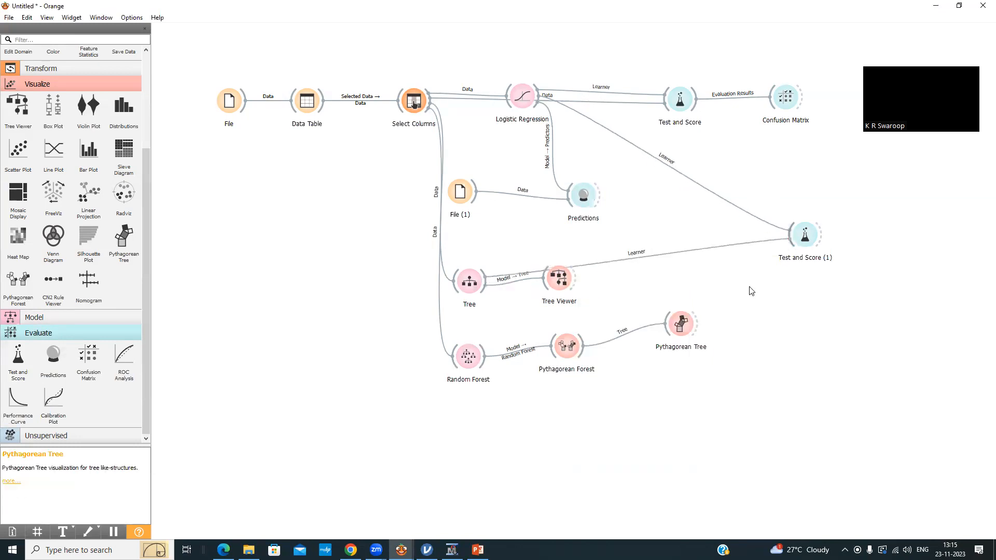
{"action": "left_click_drag", "start_coordinate": [487, 356], "coordinate": [789, 240]}
- Feed the Select Columns data into the three-learner Test and Score widget and compare the models' evaluation scores, highlighting Logistic Regression
{"action": "double_click", "coordinate": [805, 236]}
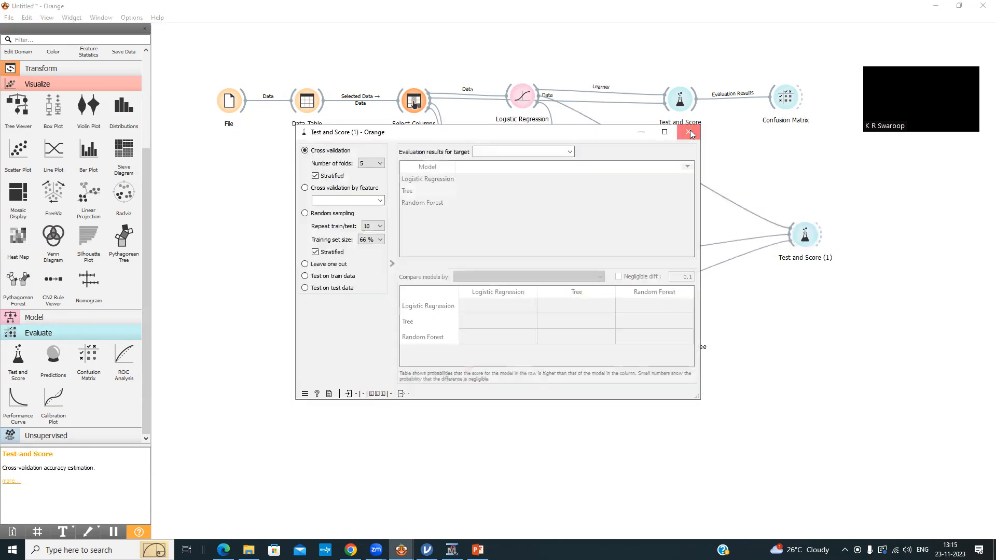
{"action": "left_click", "coordinate": [688, 131]}
{"action": "left_click_drag", "start_coordinate": [430, 104], "coordinate": [801, 238]}
{"action": "double_click", "coordinate": [801, 239]}
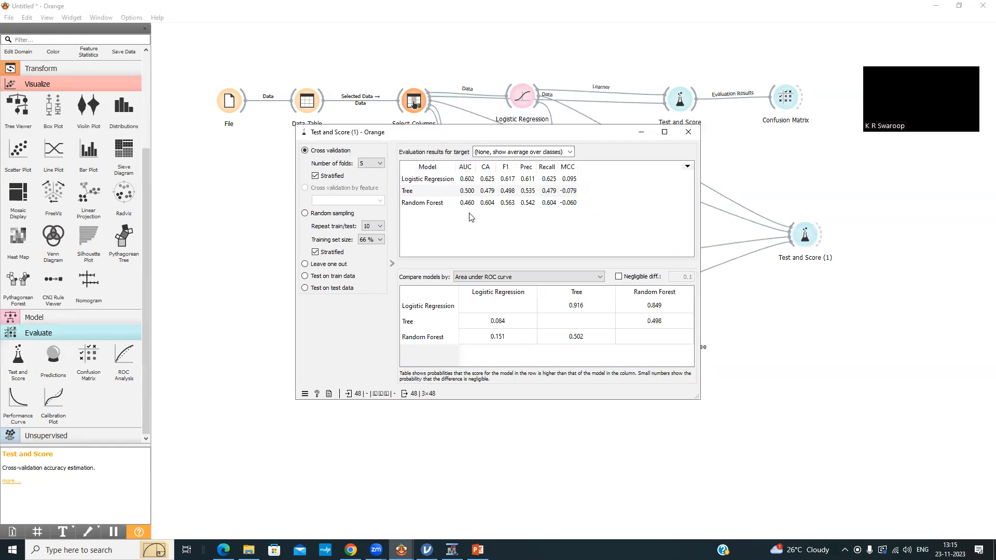
{"action": "left_click", "coordinate": [488, 181]}
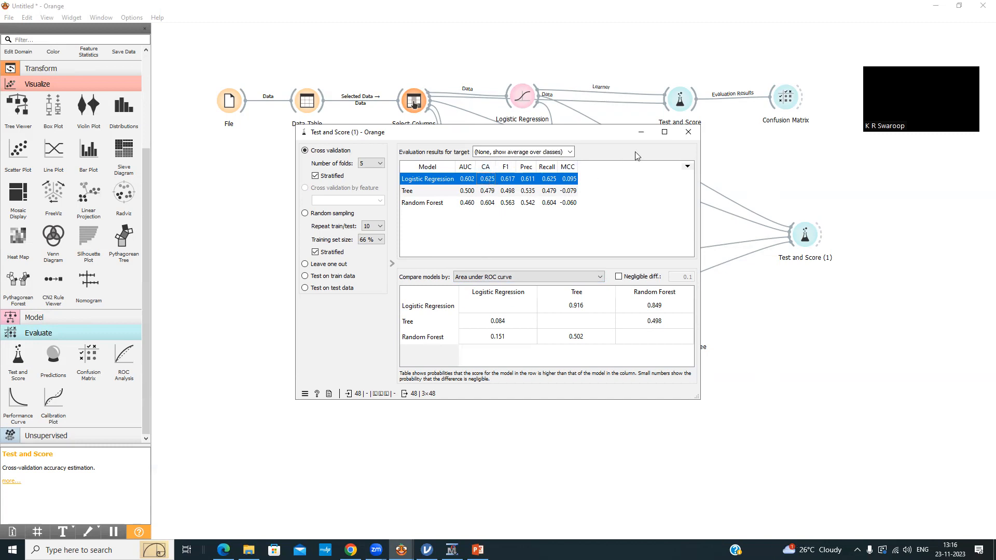
{"action": "left_click", "coordinate": [687, 134]}
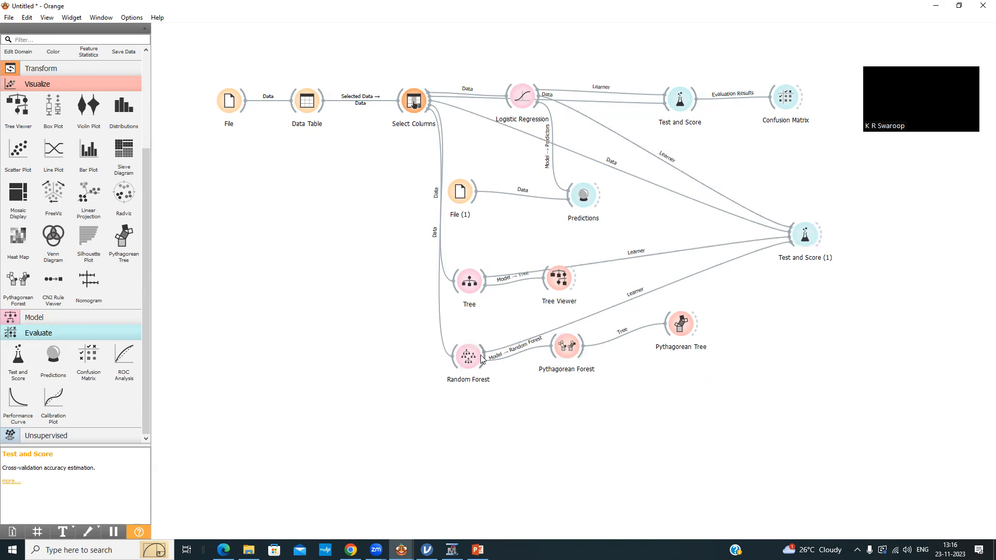
- Add a separate Test and Score widget fed by Random Forest and attach a Confusion Matrix to its evaluation results
{"action": "left_click_drag", "start_coordinate": [486, 357], "coordinate": [636, 397]}
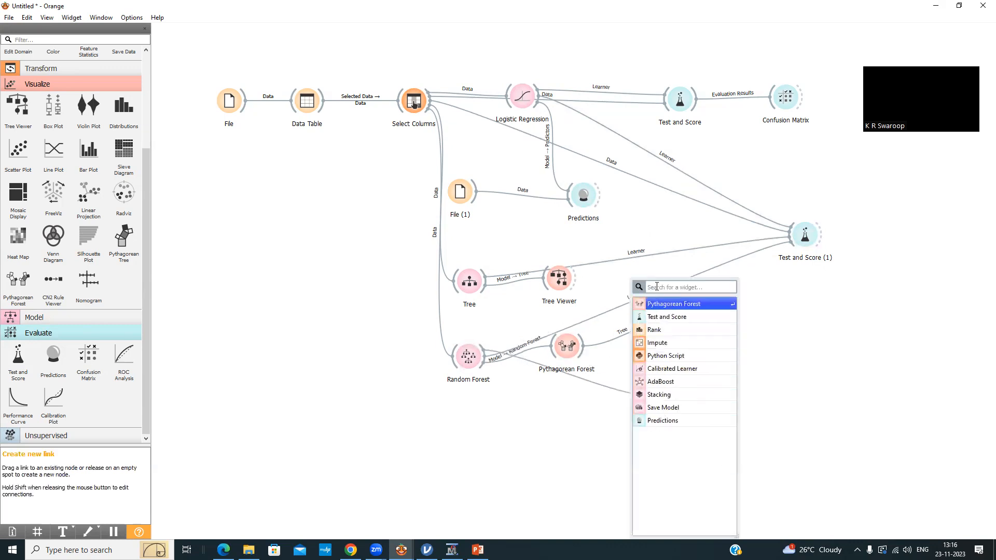
{"action": "left_click", "coordinate": [674, 317]}
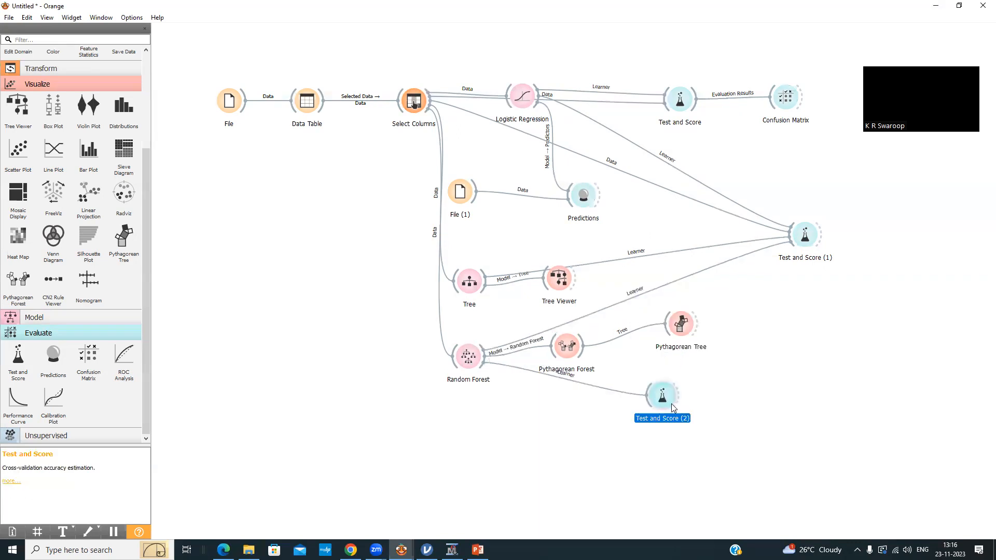
{"action": "left_click_drag", "start_coordinate": [679, 398], "coordinate": [726, 392]}
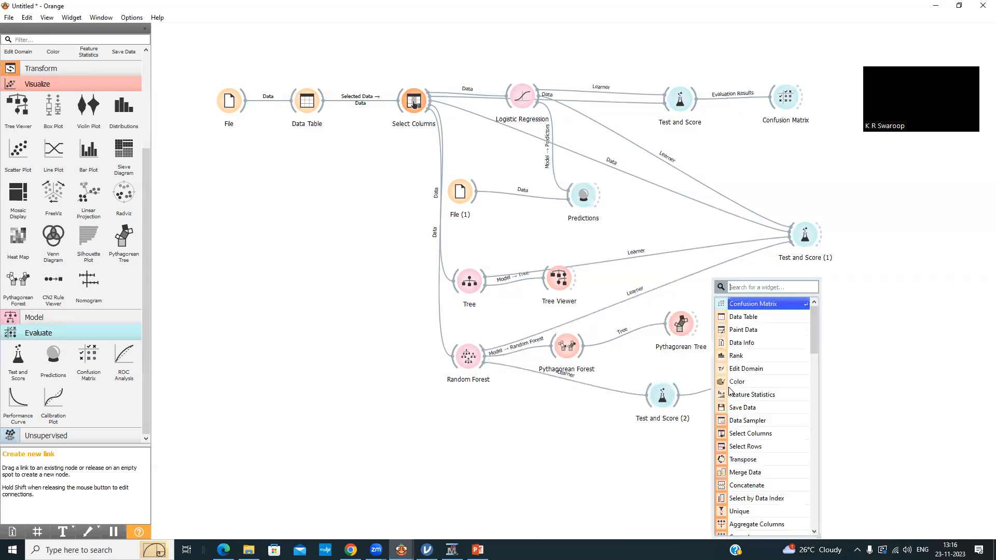
{"action": "left_click", "coordinate": [740, 306]}
- Feed the Select Columns data into Random Forest's own Test and Score widget and review its scores and confusion matrix
{"action": "left_click", "coordinate": [662, 397]}
{"action": "double_click", "coordinate": [662, 397]}
{"action": "left_click", "coordinate": [688, 131]}
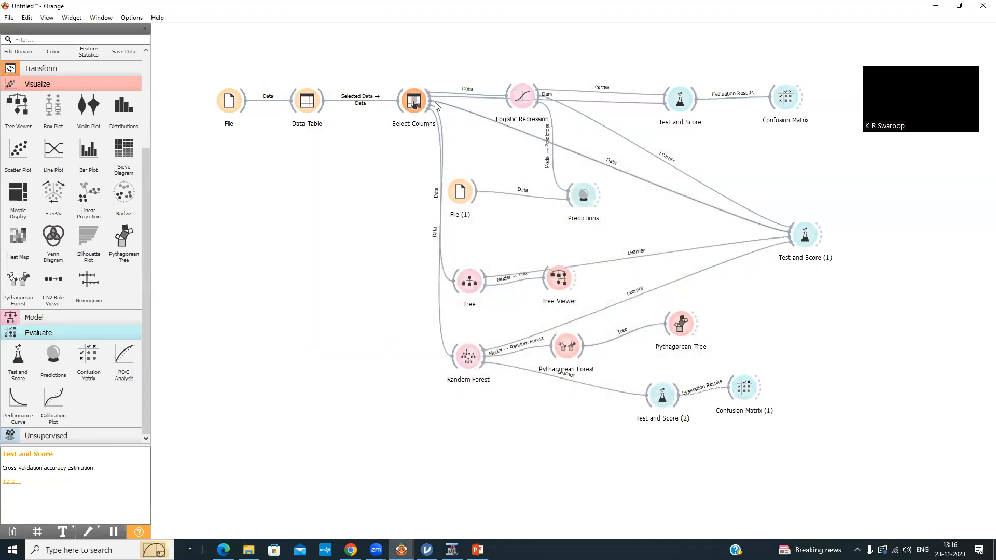
{"action": "left_click_drag", "start_coordinate": [435, 105], "coordinate": [654, 395]}
{"action": "double_click", "coordinate": [662, 397]}
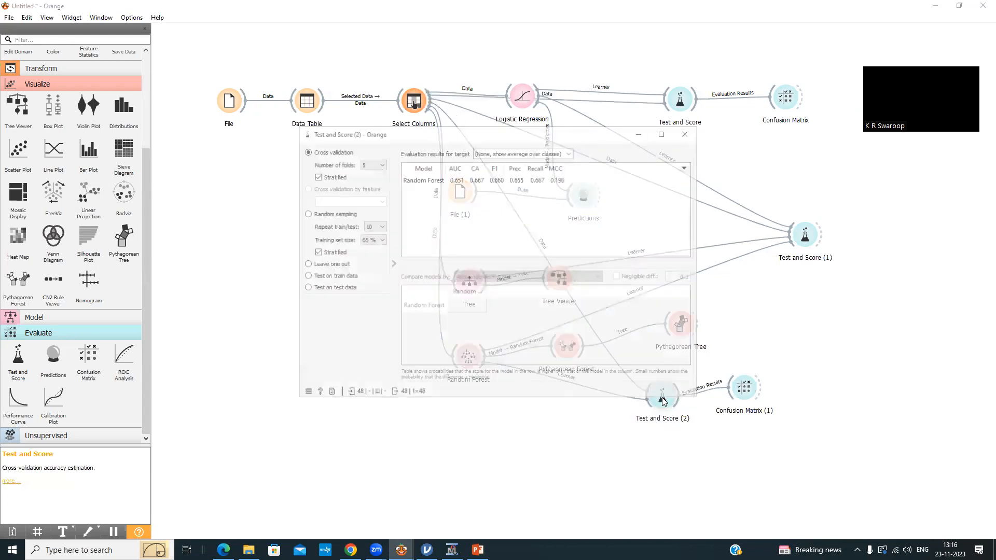
{"action": "left_click", "coordinate": [688, 132]}
{"action": "double_click", "coordinate": [743, 386]}
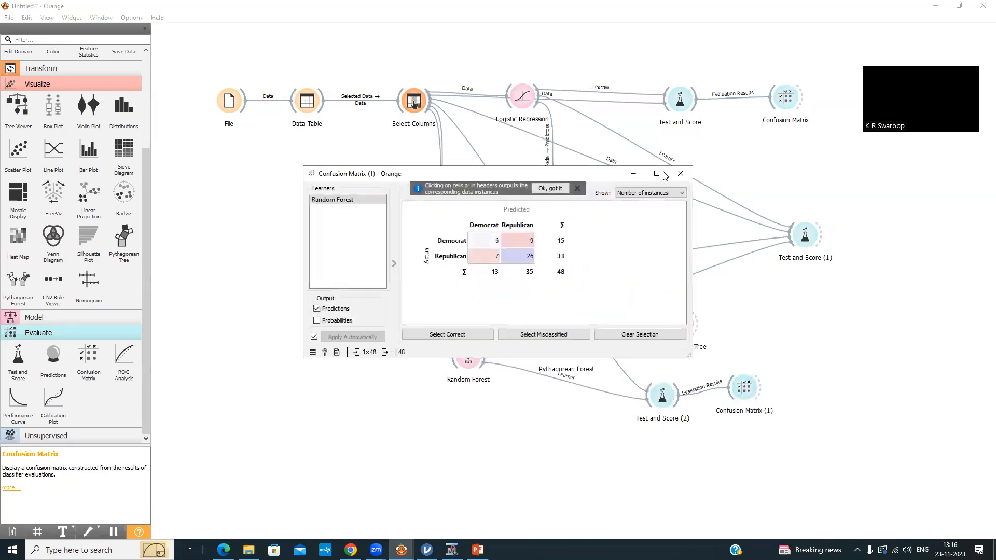
{"action": "left_click", "coordinate": [680, 173]}
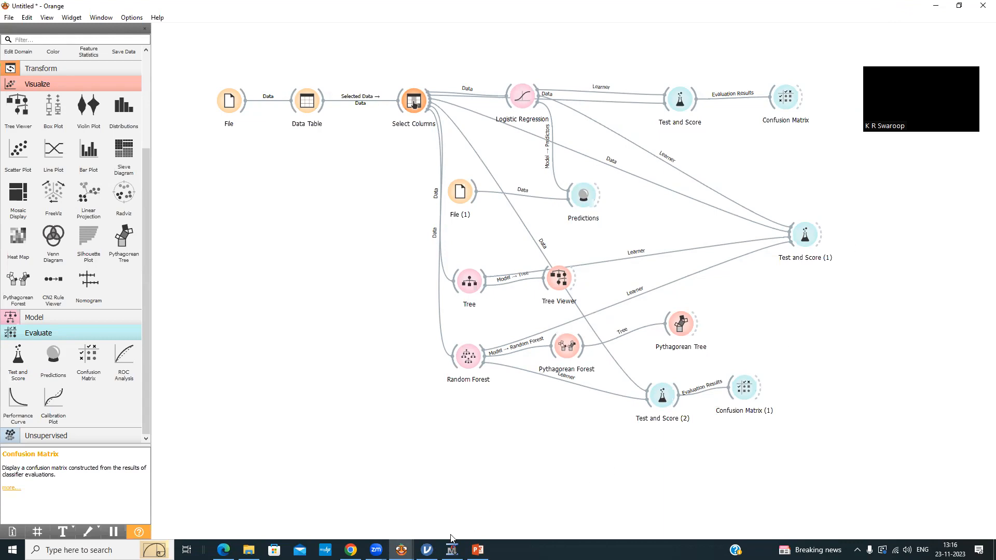
{"action": "left_click", "coordinate": [377, 549]}
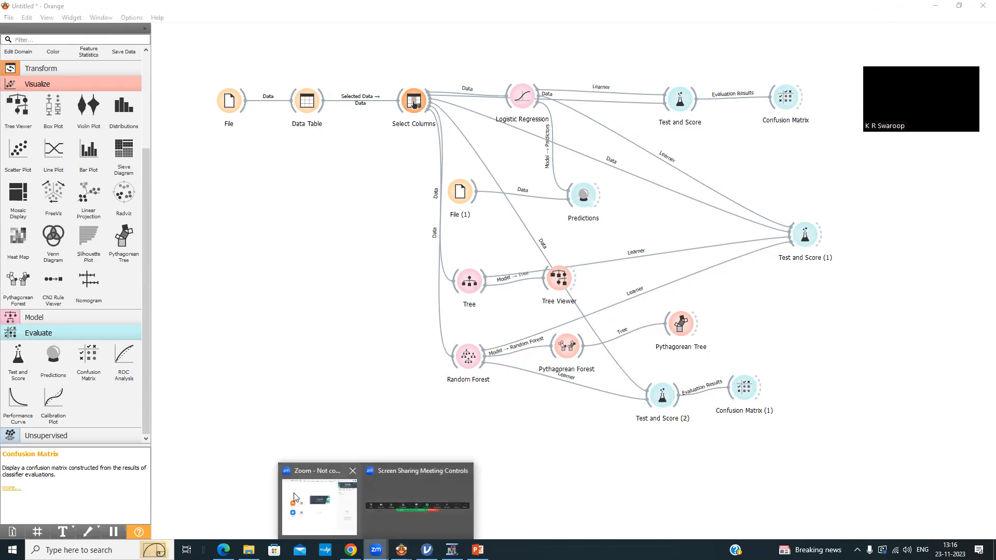
{"action": "left_click", "coordinate": [412, 501]}
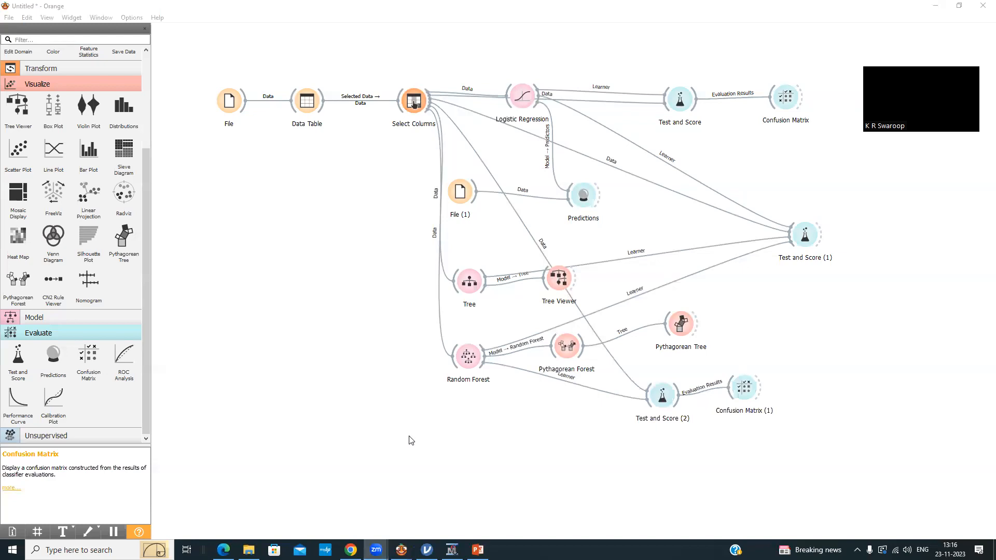